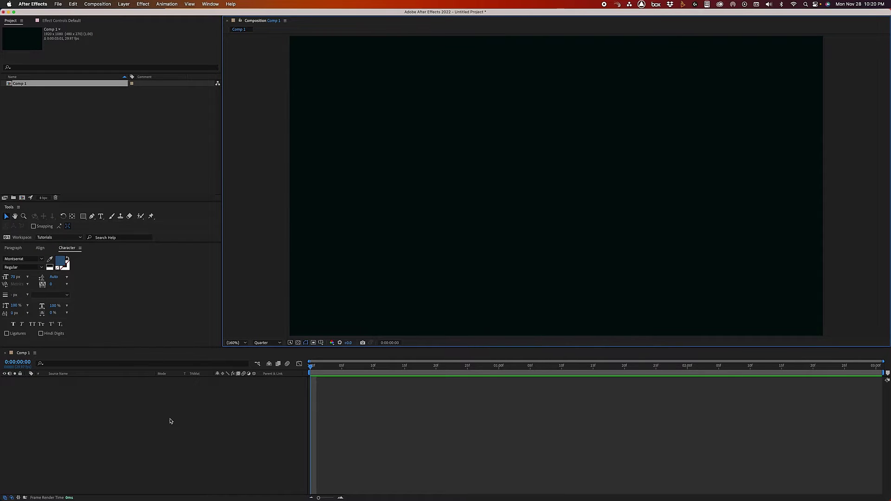
Step: Create a new shape layer named CLOCK
right_click(170, 419)
mouse_move(179, 412)
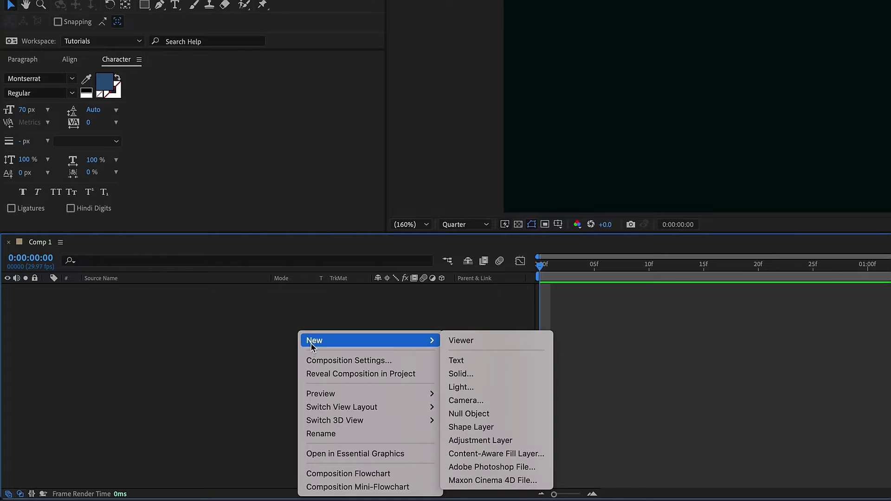
click(482, 427)
key(Return)
text(C)
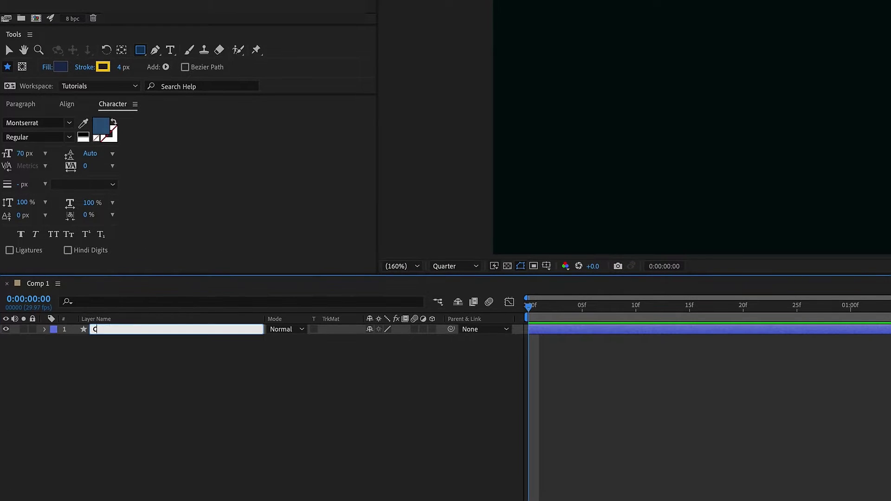
text(LOCK)
key(Return)
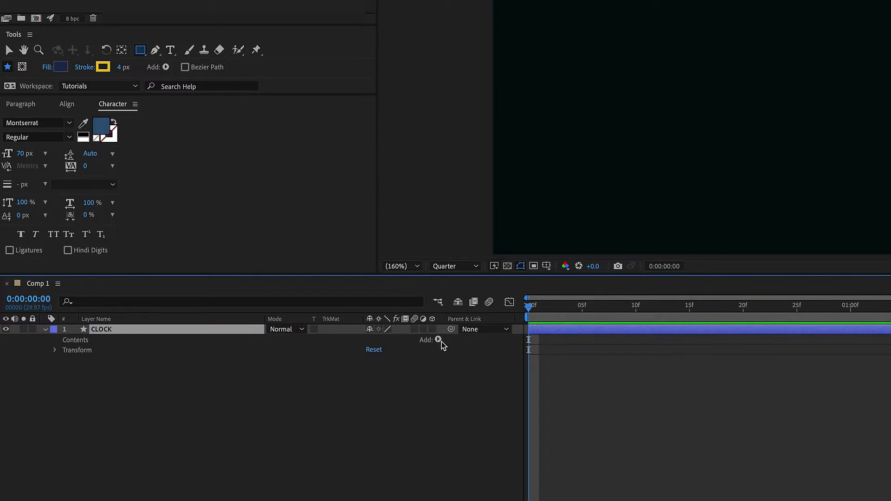
Step: Add an 'outer rim' group containing an ellipse path and a stroke
click(438, 339)
click(441, 267)
key(Return)
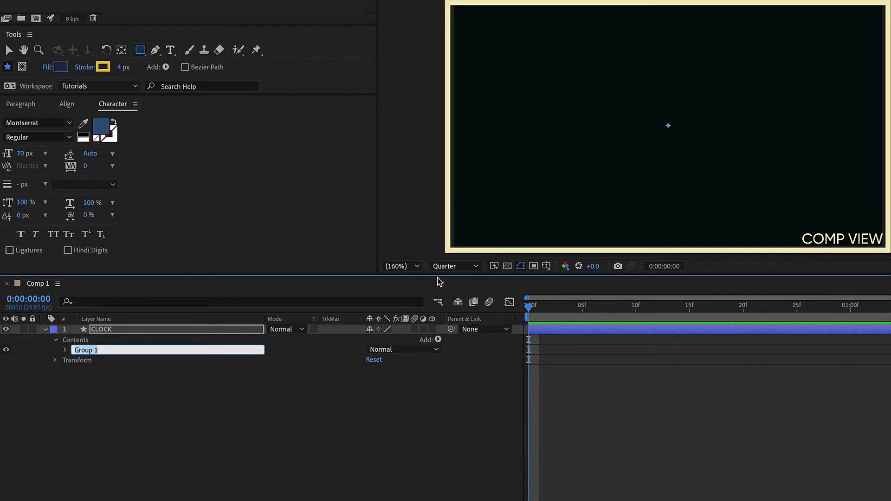
text(outer rim)
key(Return)
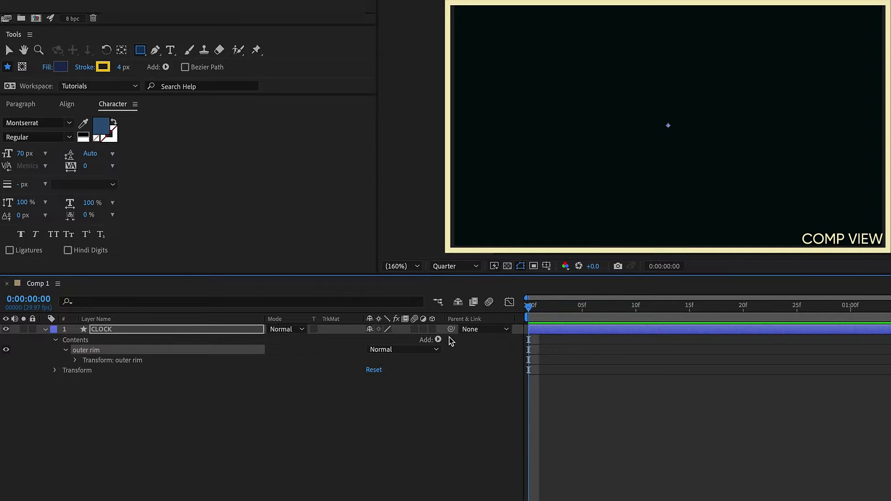
click(438, 339)
click(462, 302)
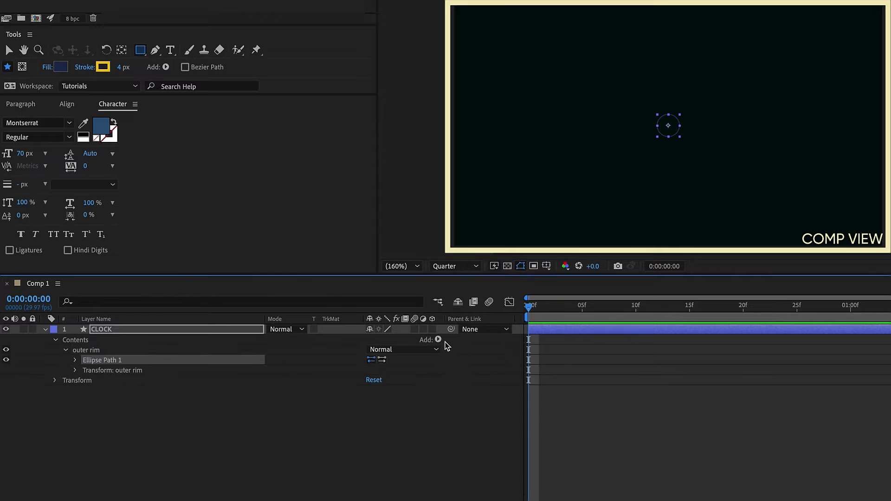
click(439, 339)
click(457, 360)
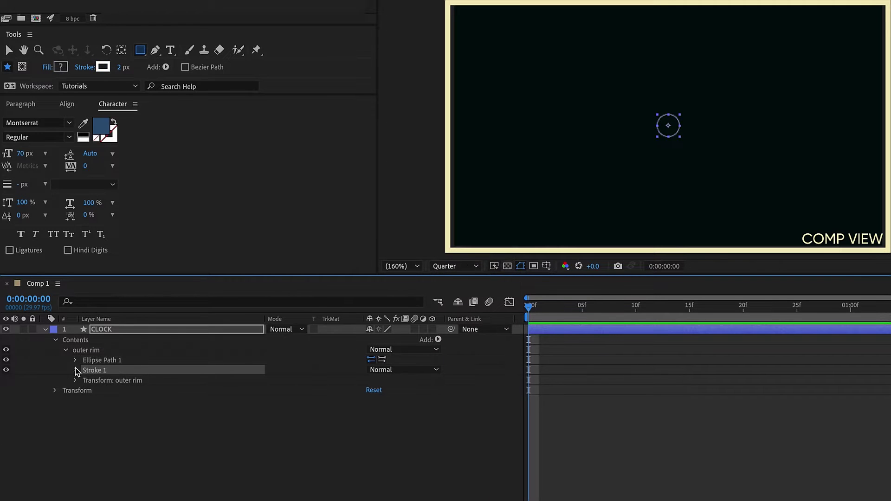
Step: Set the outer rim ellipse size to 728 and its stroke width to about 26
click(76, 370)
click(75, 360)
click(384, 370)
text(728)
key(Return)
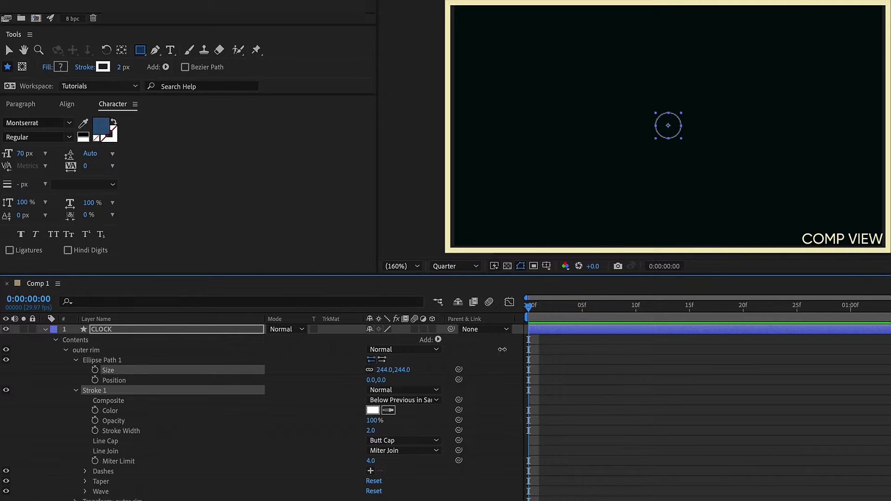
mouse_move(371, 431)
mouse_down()
mouse_move(395, 425)
mouse_move(376, 423)
mouse_up()
click(65, 350)
click(72, 342)
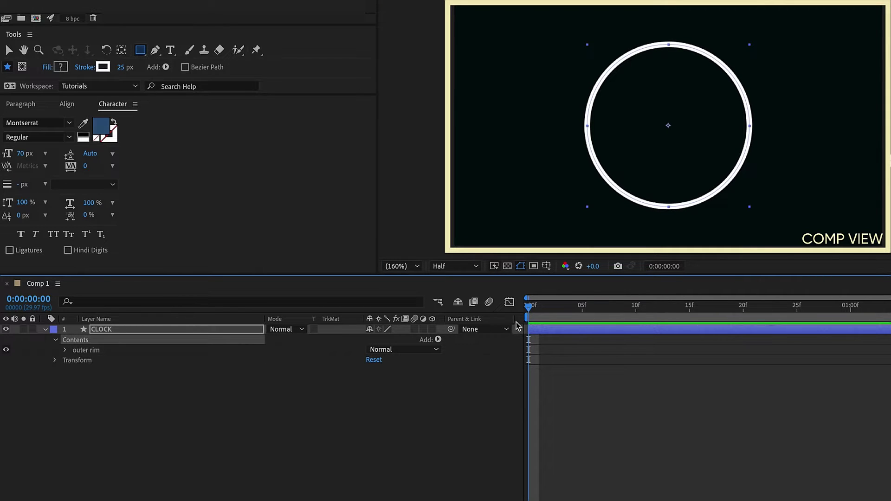
Step: Add a new empty group named 'hash marks' to CLOCK
click(438, 340)
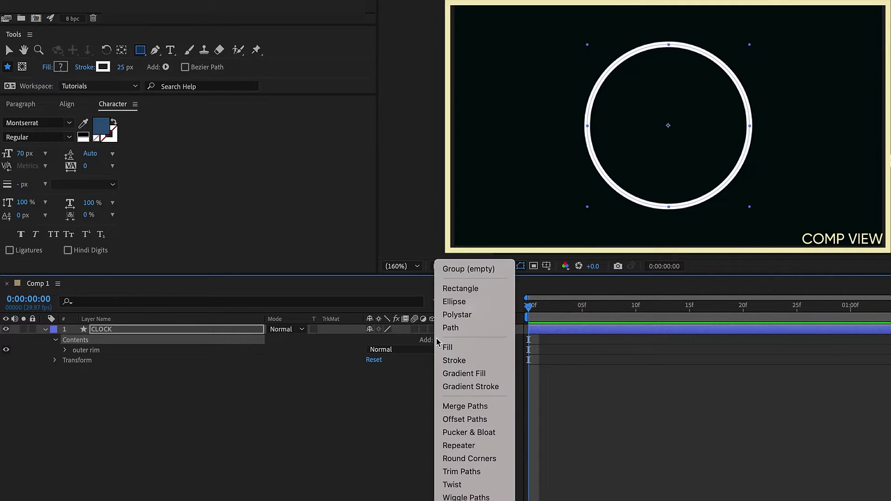
click(464, 270)
key(Return)
text(hash ma)
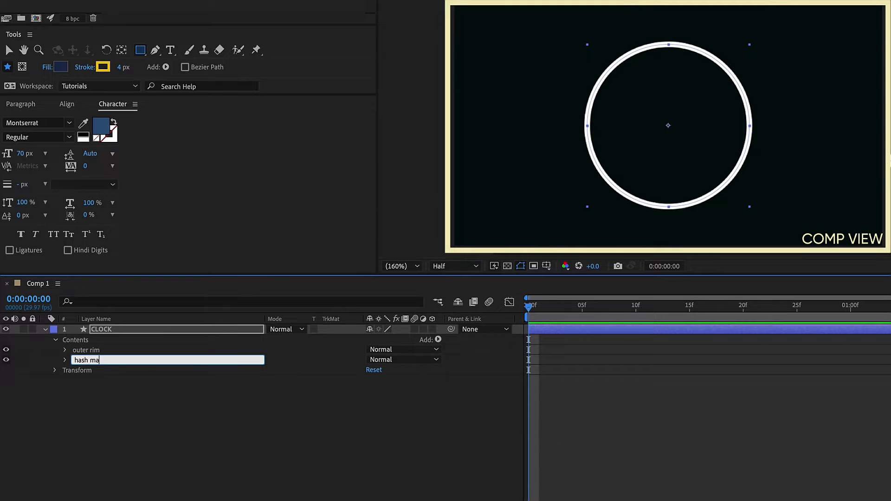
text(rks)
key(Return)
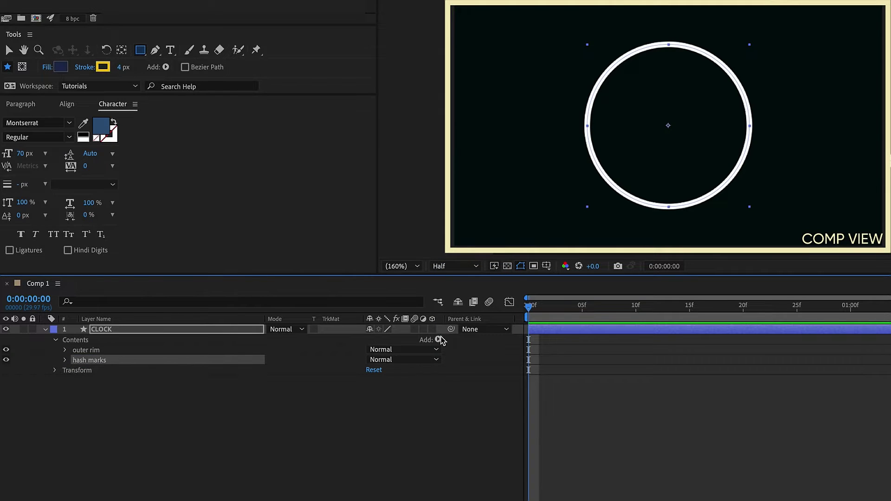
Step: Fill the hash marks group with a rectangle, a fill and a repeater, showing their properties
click(439, 340)
click(460, 289)
click(438, 341)
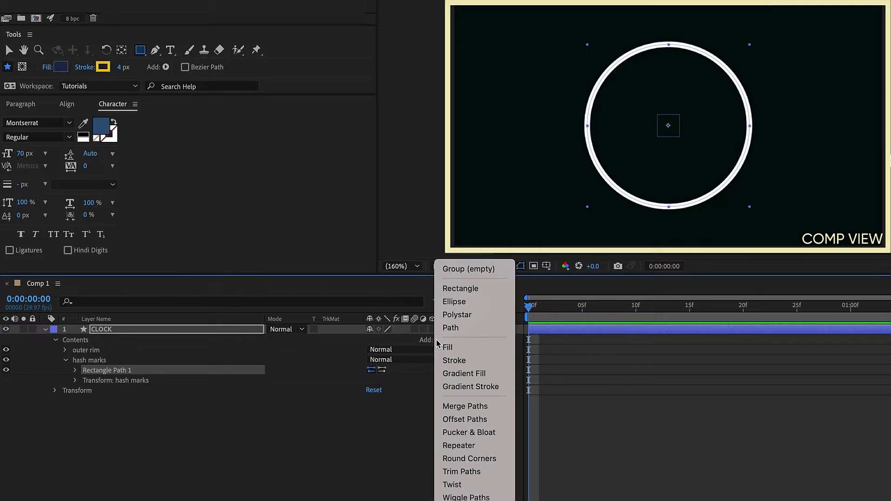
click(446, 348)
click(437, 340)
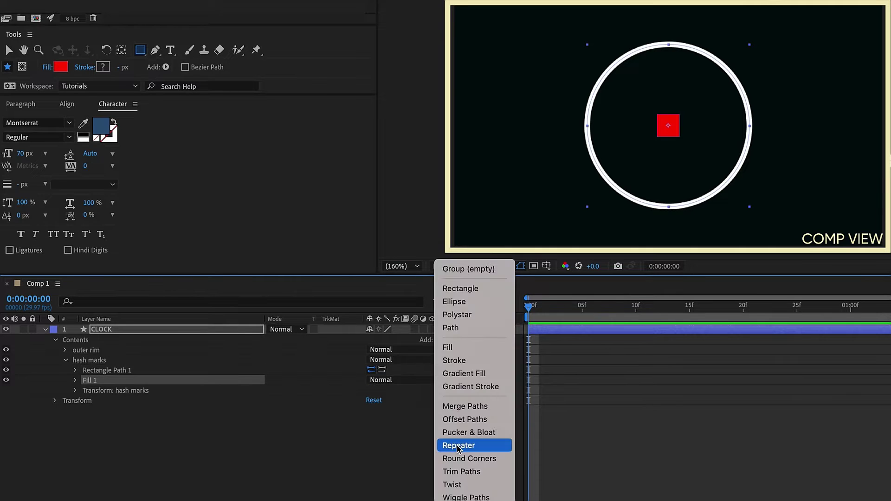
click(459, 446)
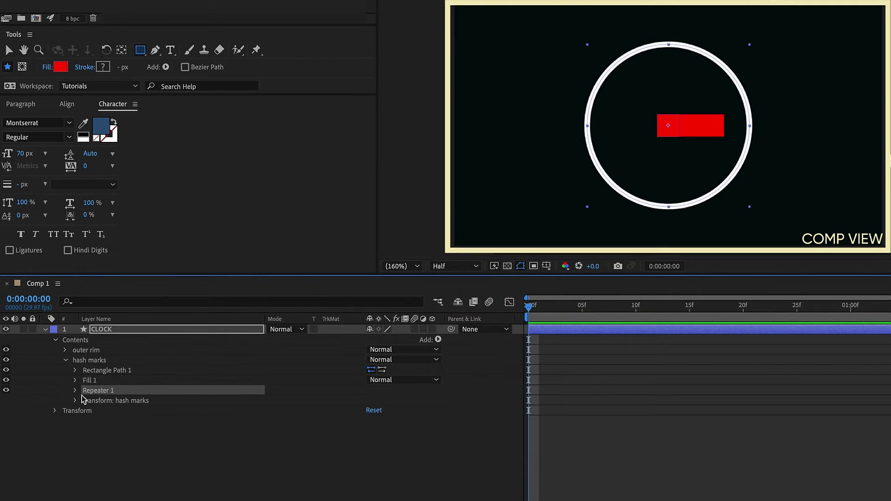
click(75, 390)
click(75, 381)
click(75, 370)
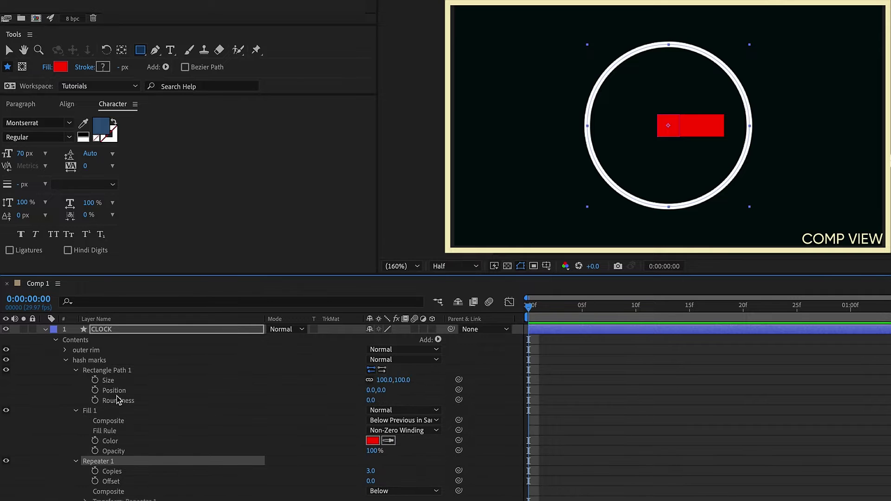
Step: Change the hash marks fill colour to white
click(373, 441)
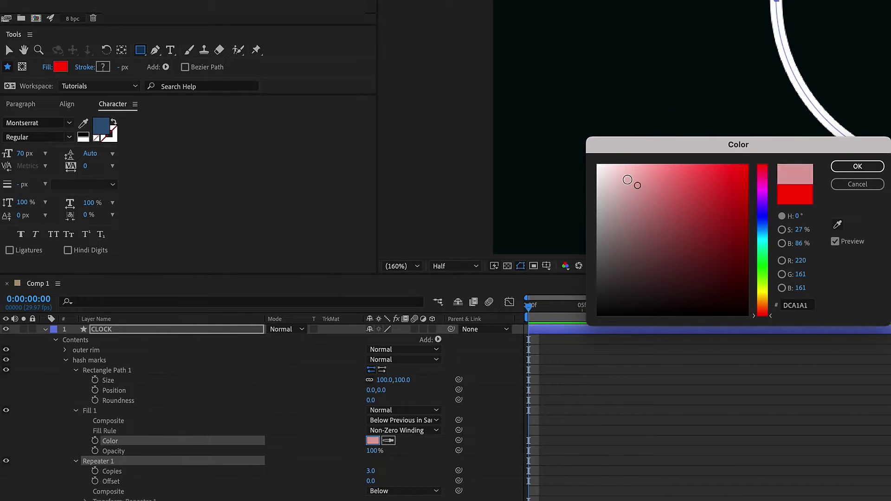
click(598, 166)
click(857, 166)
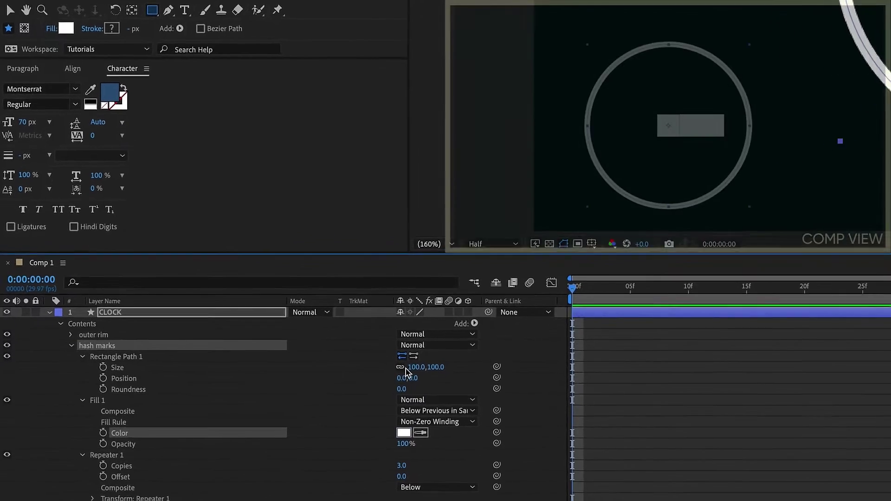
Step: Resize the hash mark rectangle to 14 by 68 with roundness 187
drag(504, 331, 448, 327)
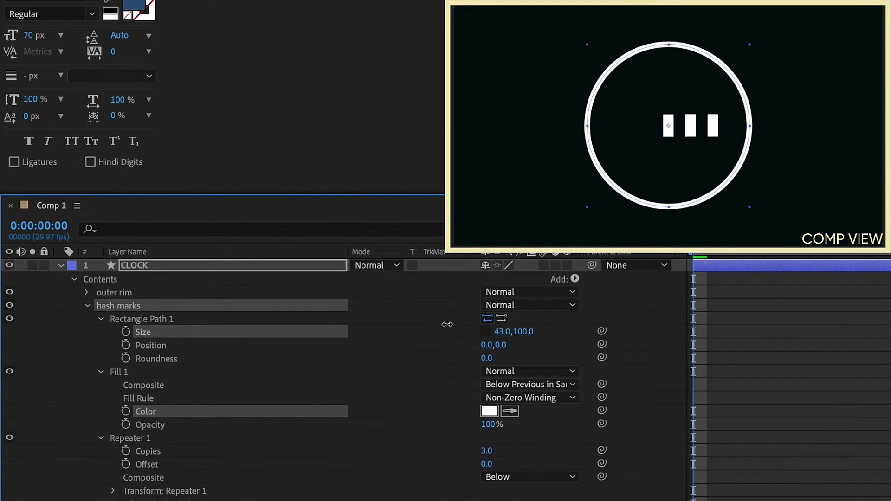
click(502, 331)
text(14)
key(Tab)
text(68)
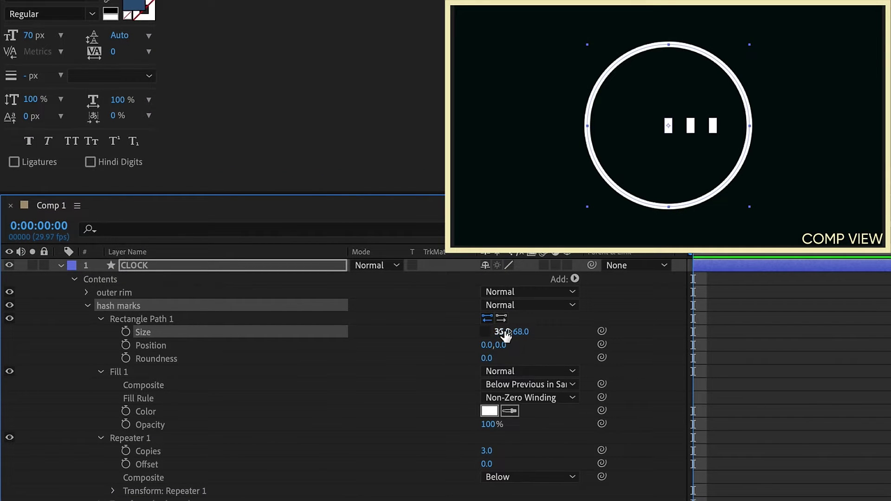
key(Return)
drag(486, 358, 623, 346)
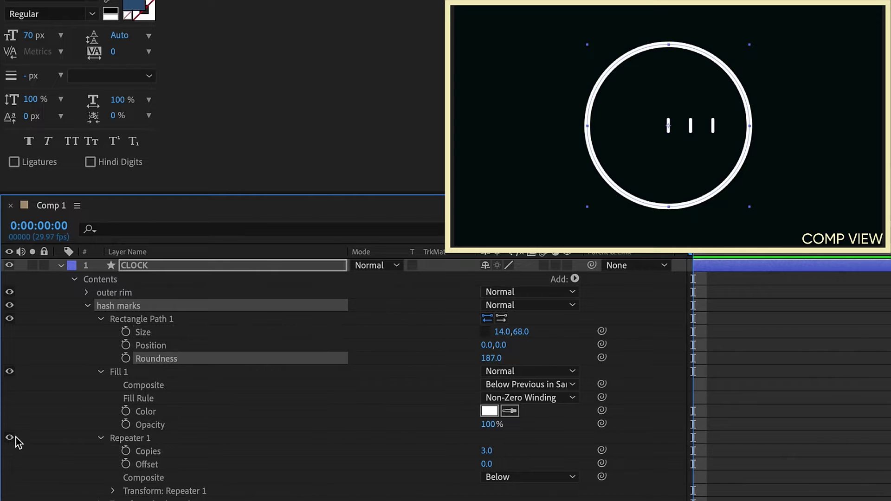
click(99, 319)
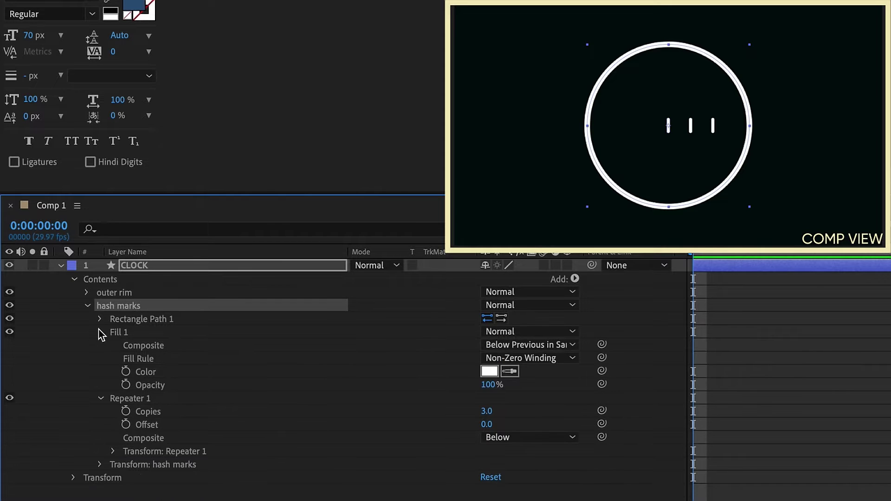
Step: Drive the repeater rotation with the expression 360 divided by Copies
click(99, 333)
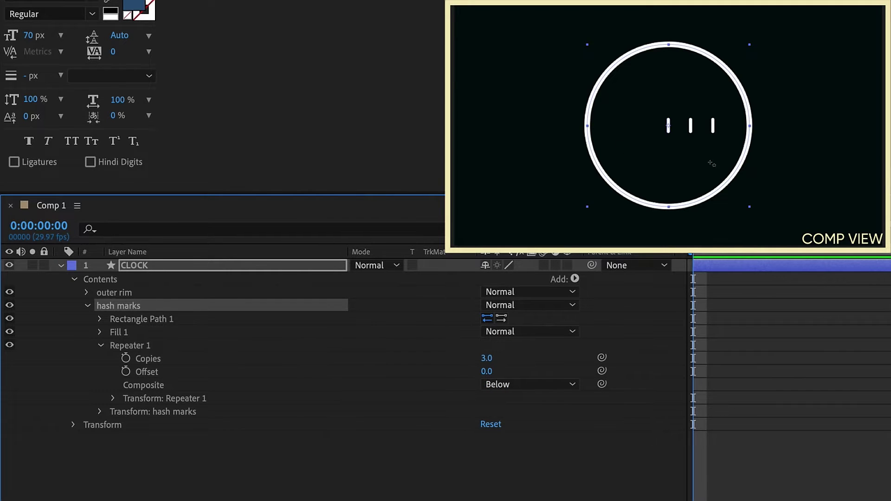
click(113, 398)
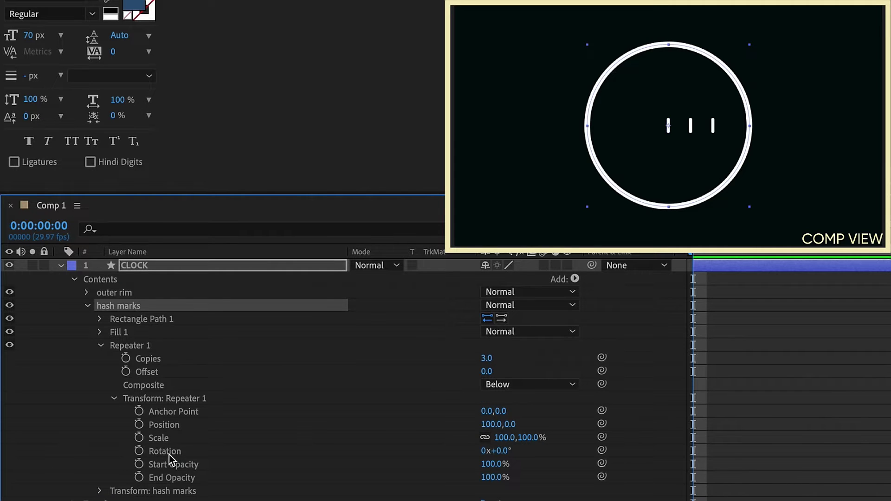
click(170, 455)
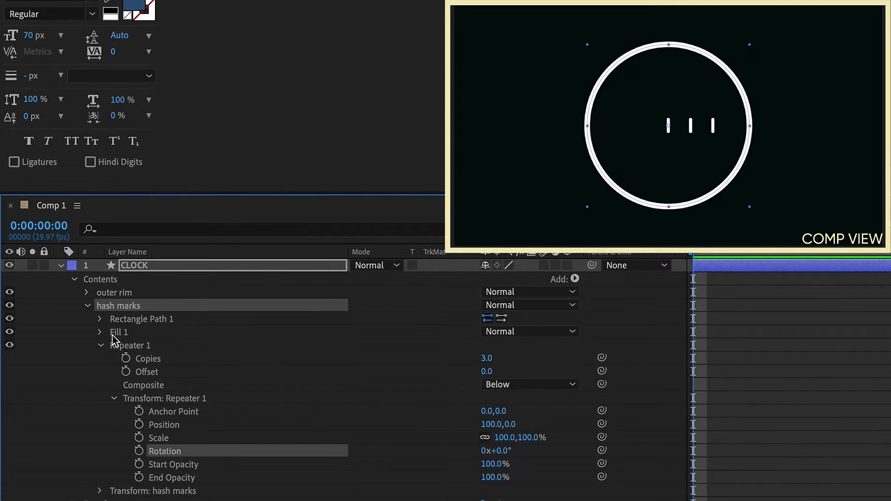
alt+click(139, 453)
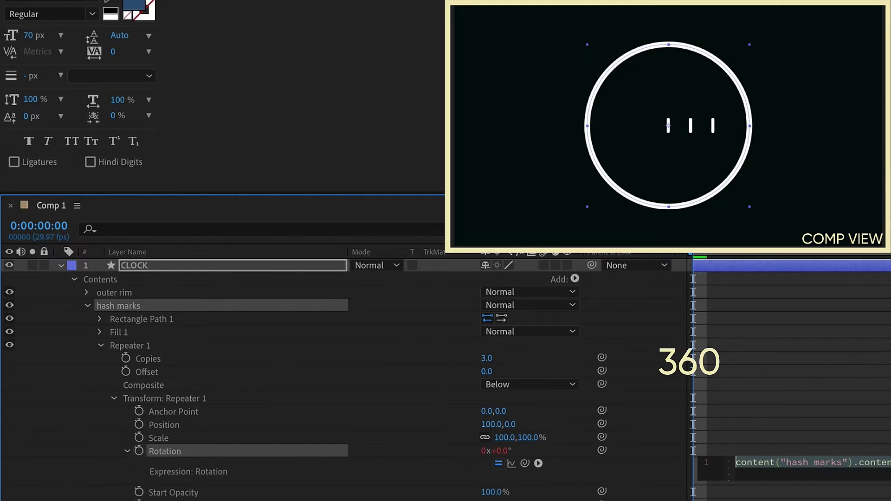
text(360/)
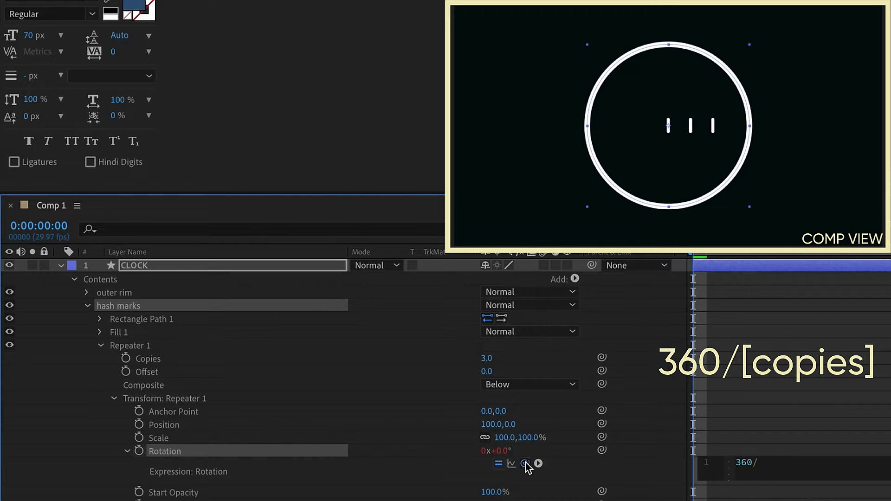
drag(525, 463, 173, 365)
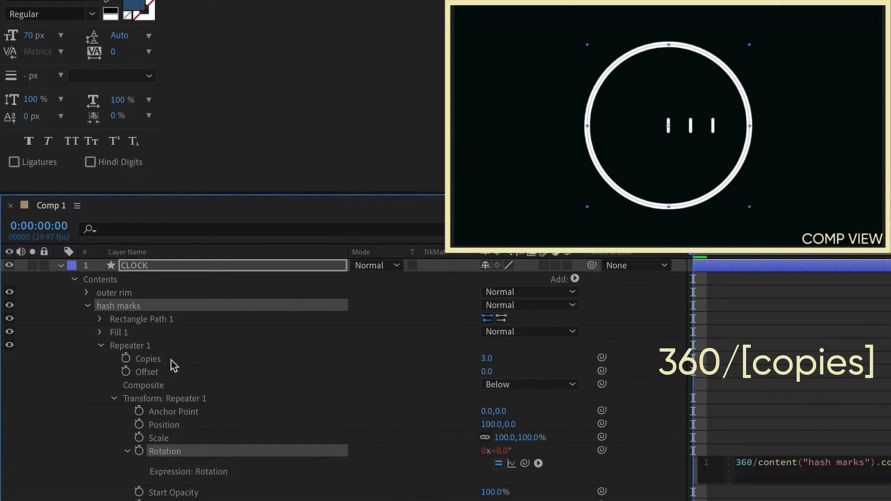
click(167, 425)
Step: Set the repeater transform position to 0,0
click(492, 424)
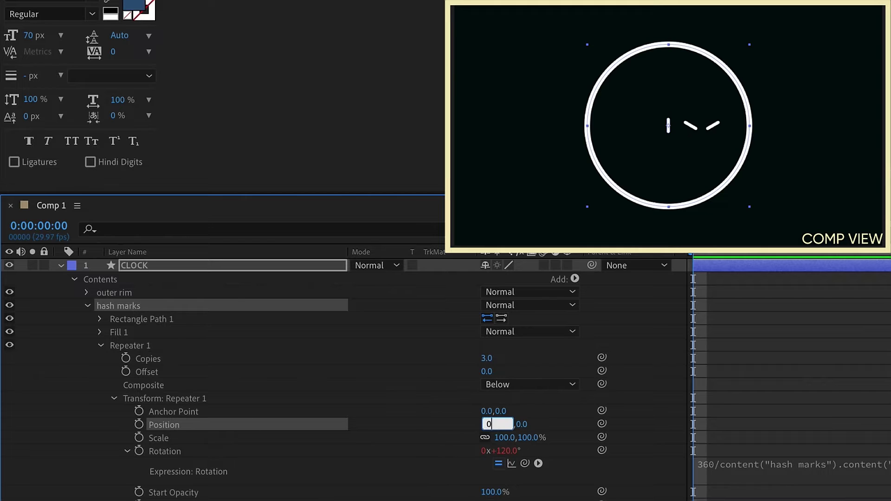
text(0)
key(Return)
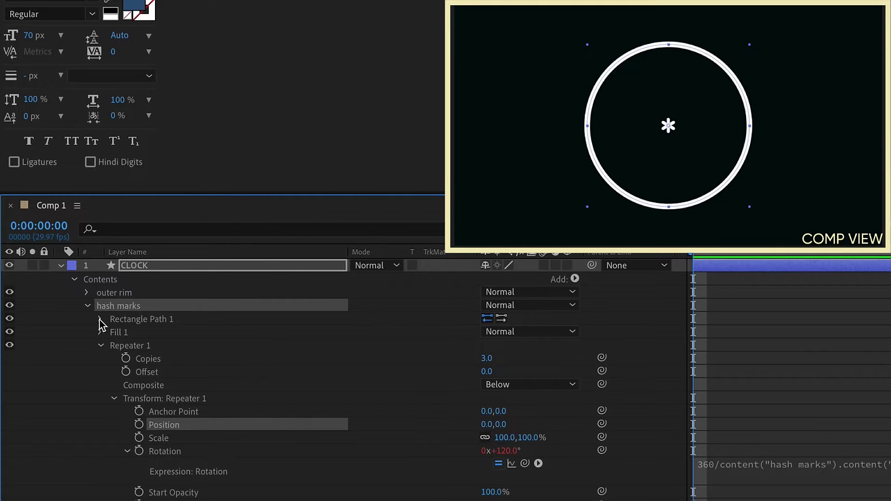
Step: Offset the hash marks to Y -302, set 12 copies, and thin the rim stroke to 18
click(99, 319)
drag(506, 345, 299, 336)
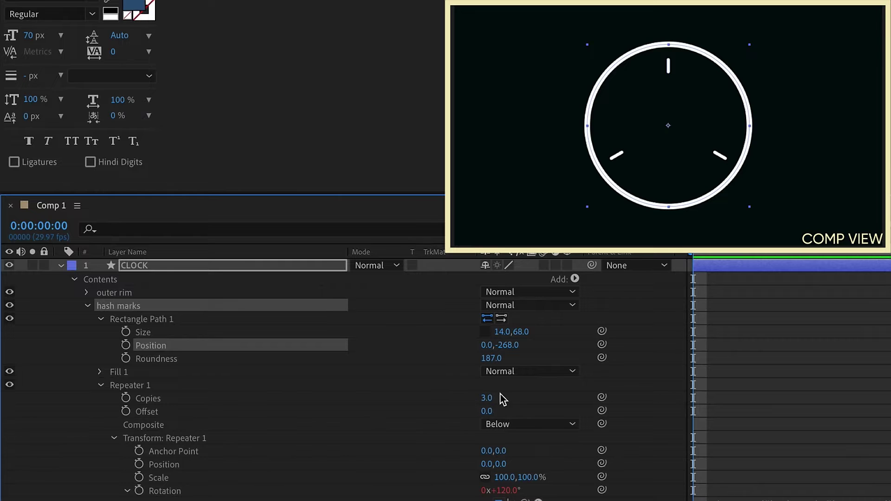
text(12)
key(Return)
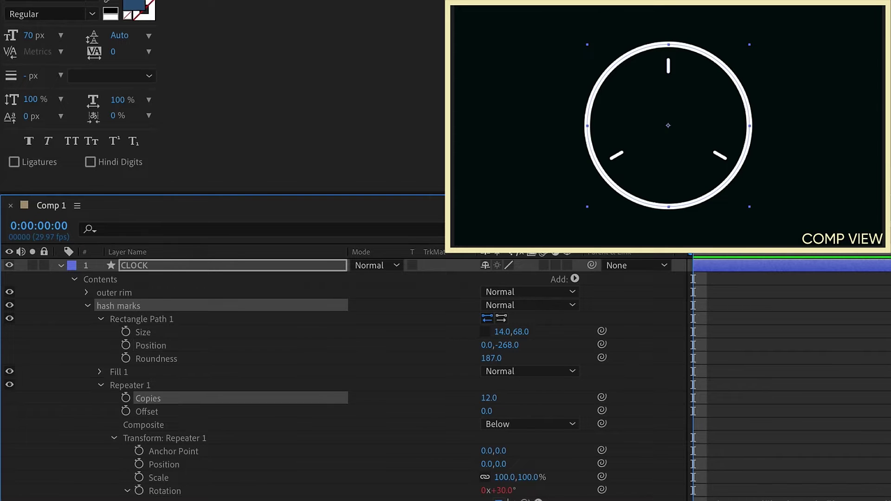
click(493, 397)
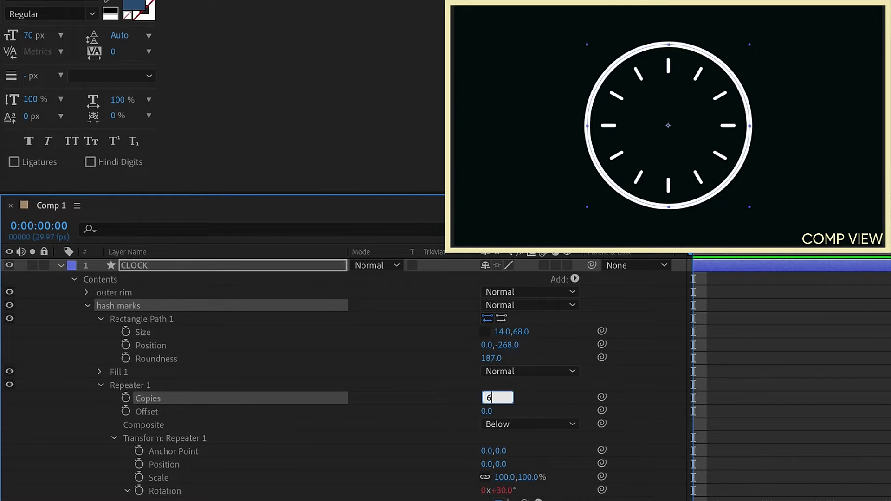
key(Return)
click(491, 397)
text(12)
key(Return)
mouse_move(506, 345)
mouse_down()
mouse_move(496, 347)
mouse_move(505, 353)
mouse_move(509, 333)
mouse_move(498, 334)
mouse_move(520, 346)
mouse_up()
click(87, 292)
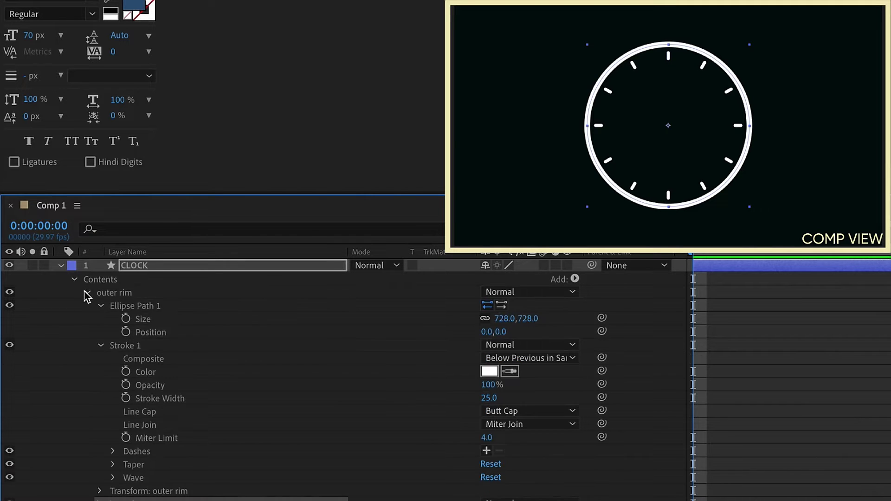
drag(486, 397, 476, 399)
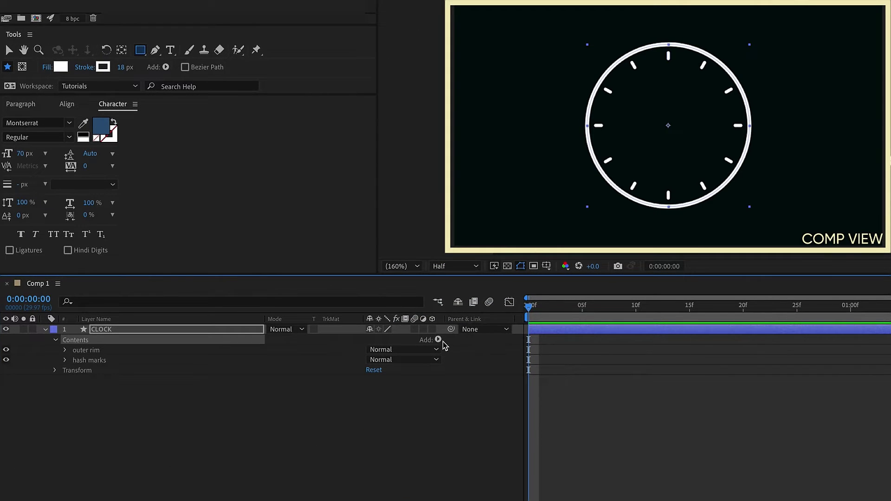
Step: Add a 'center' group containing an ellipse and a fill
click(439, 340)
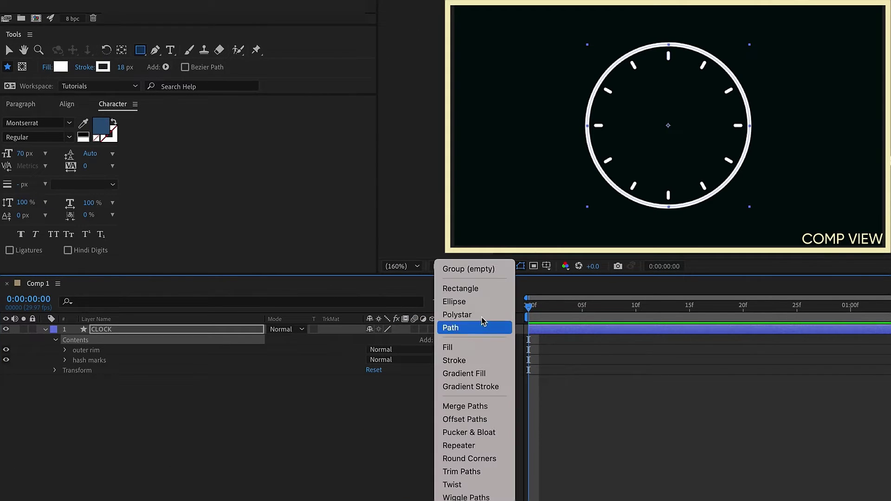
click(469, 267)
key(BackSpace)
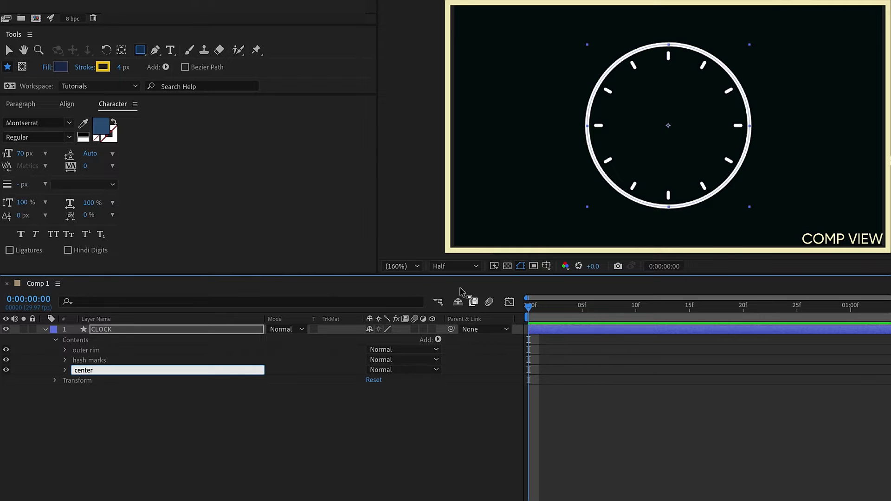
click(438, 339)
click(476, 302)
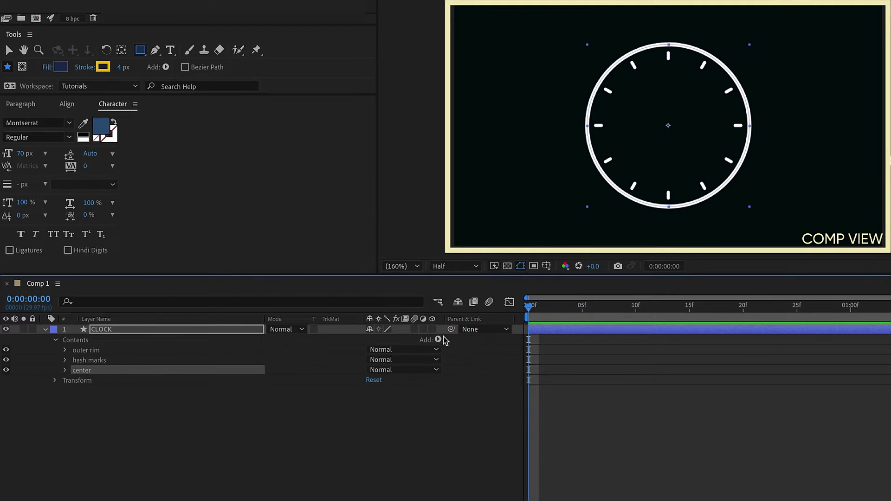
click(438, 340)
click(128, 414)
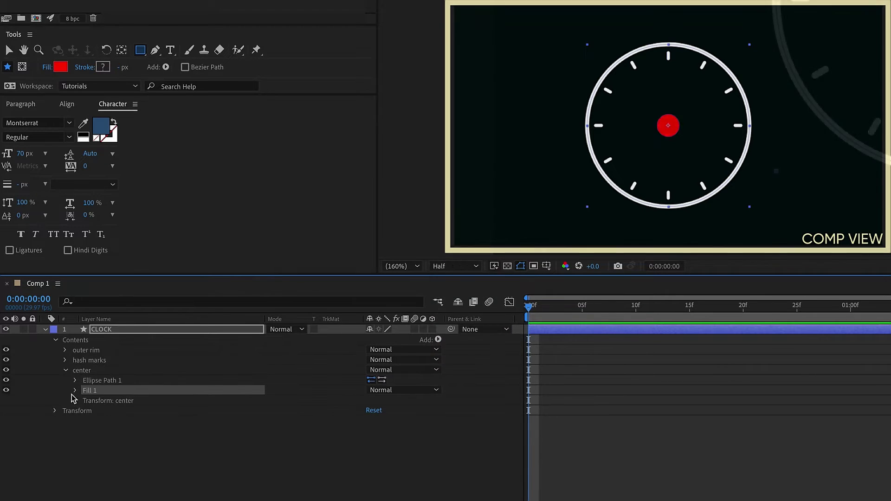
Step: Make the center fill white and shrink the ellipse to a small dot
click(76, 390)
click(373, 421)
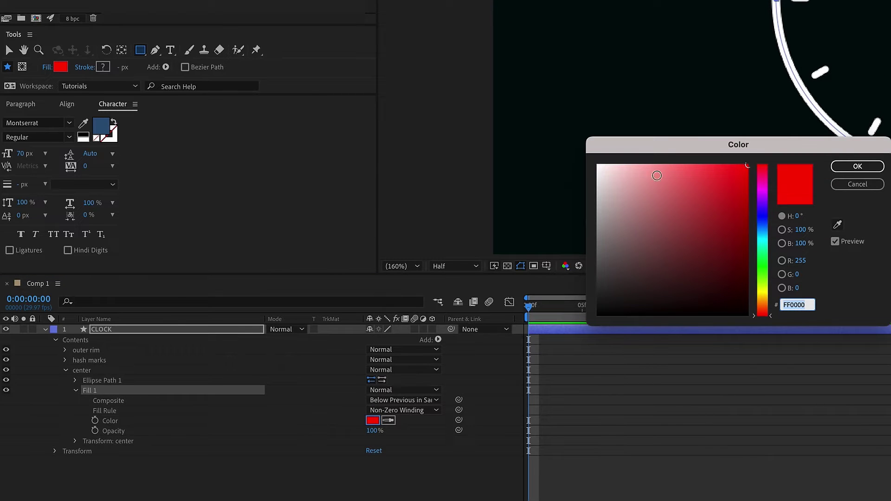
drag(657, 176, 598, 165)
click(857, 166)
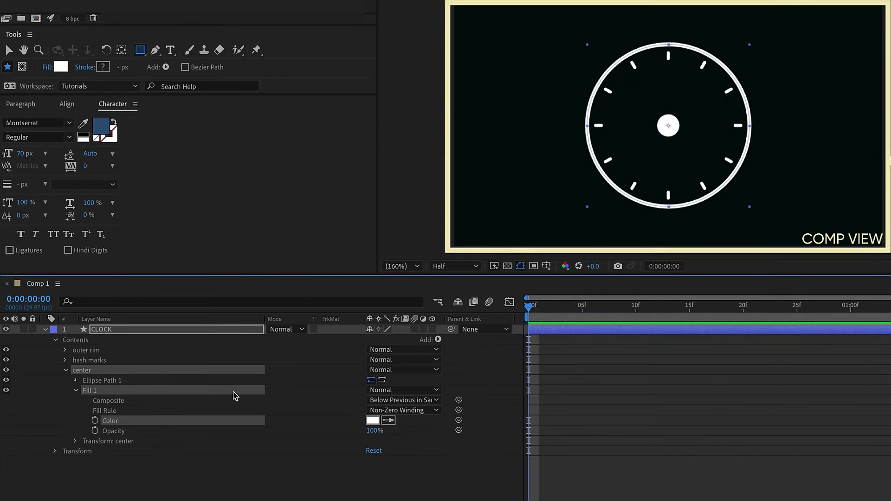
click(75, 380)
drag(374, 390, 352, 390)
click(92, 339)
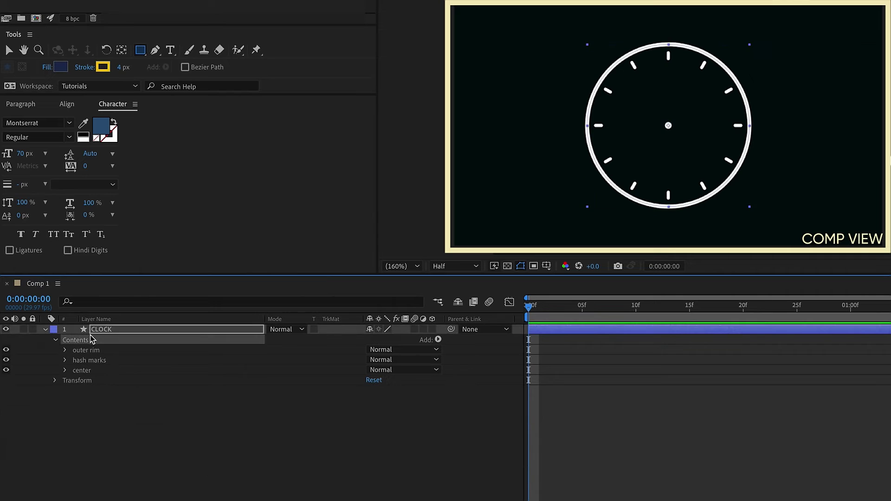
Step: Add a 'long arm' group containing a rectangle and a fill
click(438, 340)
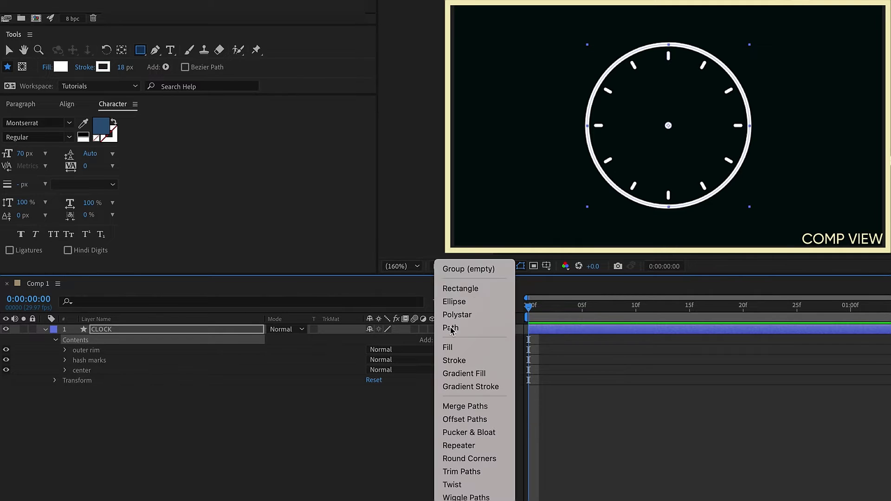
click(470, 265)
key(Return)
text(long arm)
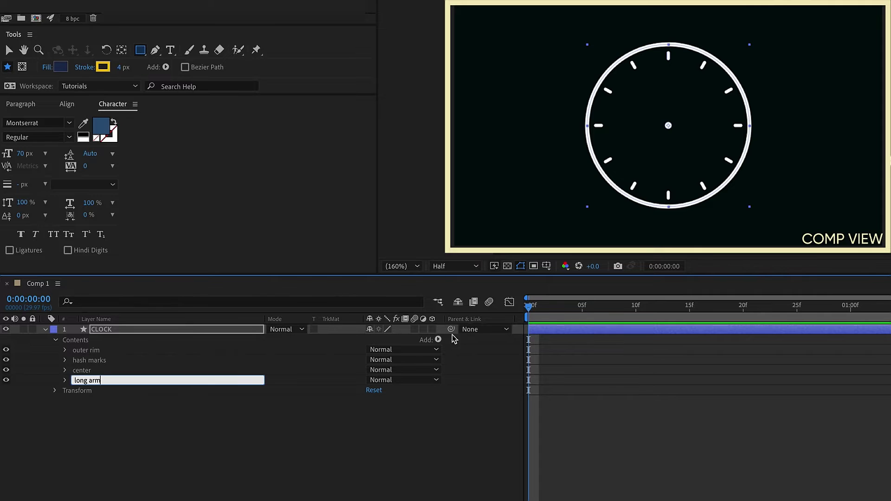
click(438, 339)
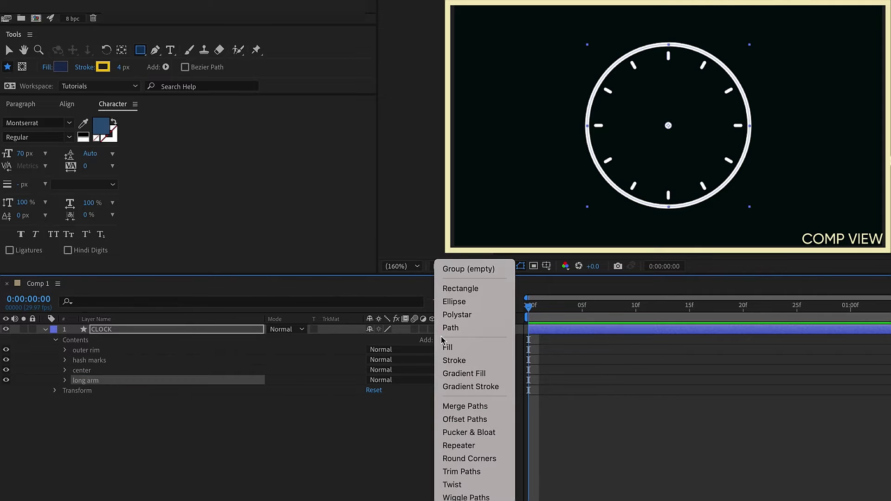
click(468, 290)
click(439, 340)
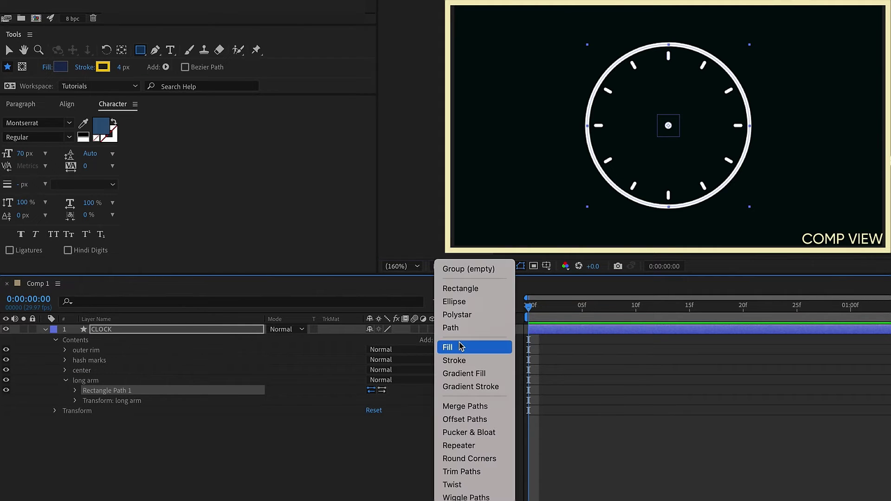
click(460, 353)
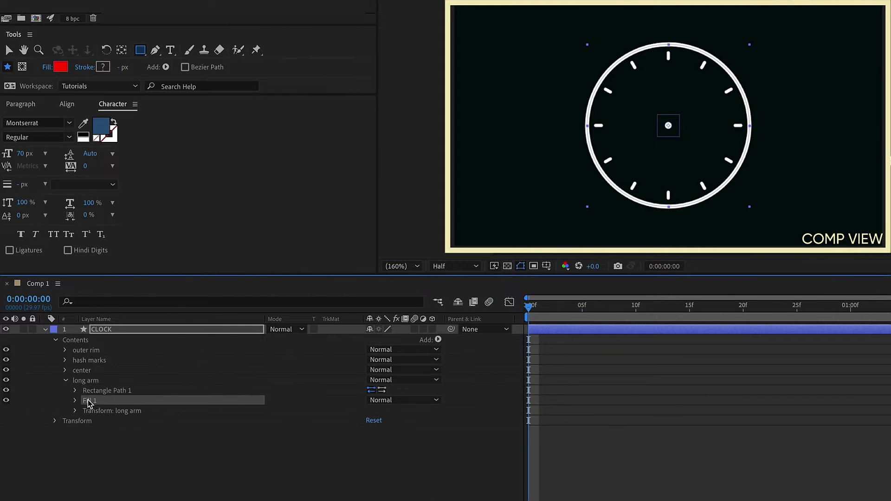
Step: Set the long arm fill colour to FFFFFF
click(75, 401)
click(75, 390)
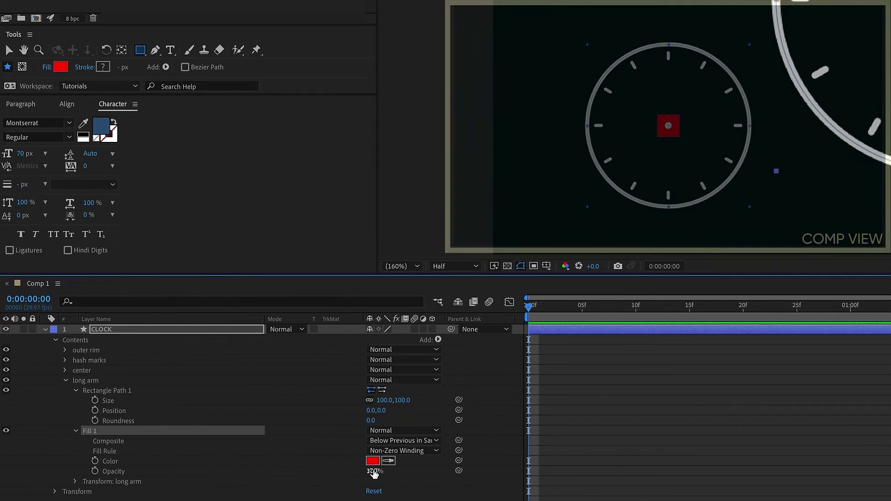
click(373, 461)
text(FFFFFF)
key(Return)
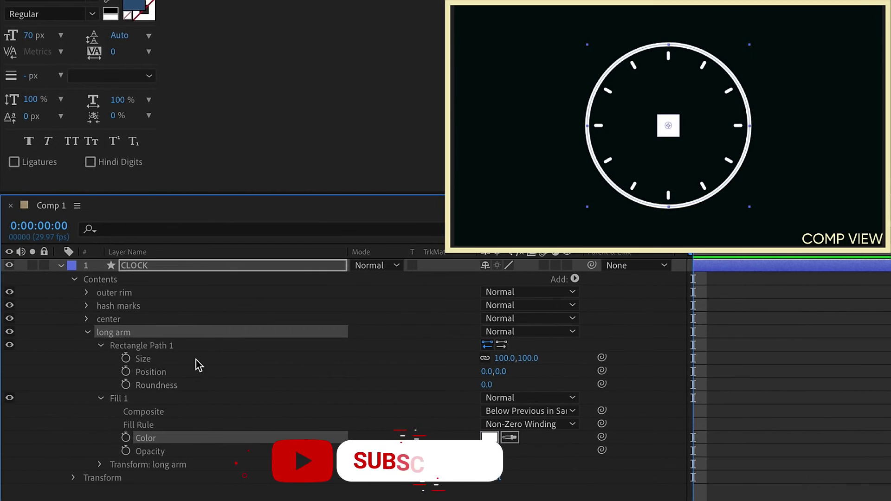
Step: Unlink the long arm rectangle's proportions and size it 20 by 260
click(486, 358)
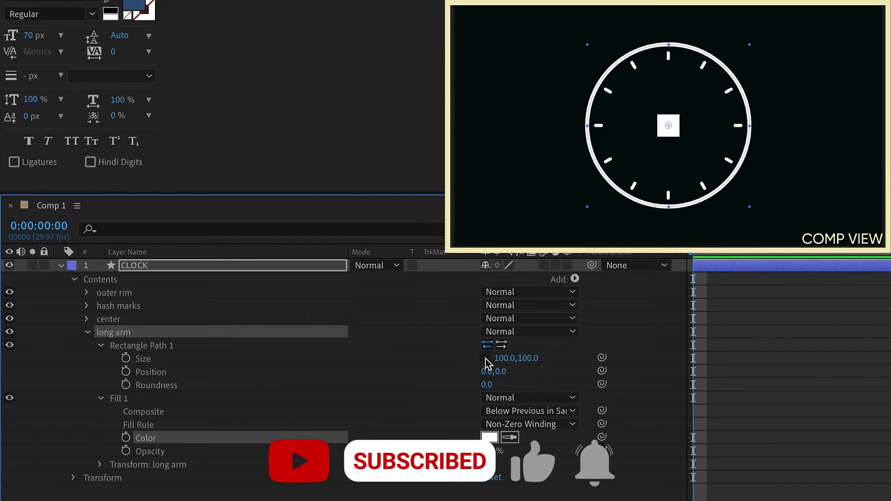
drag(504, 358, 404, 348)
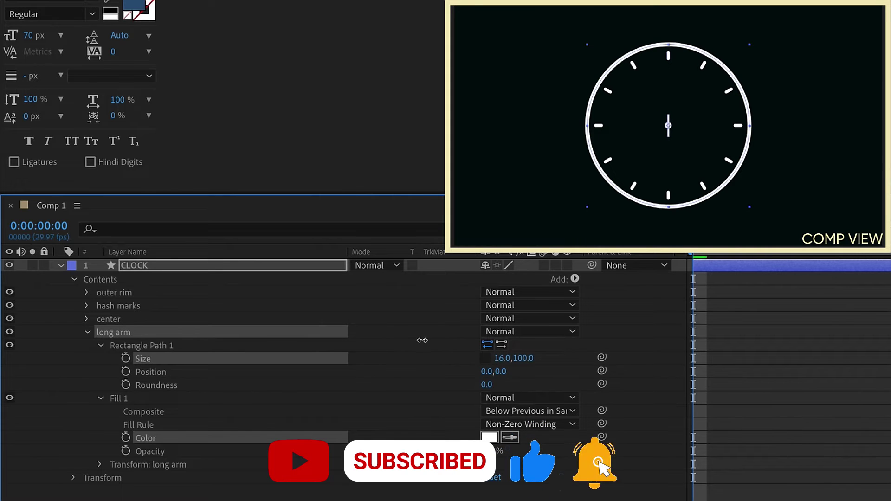
click(528, 358)
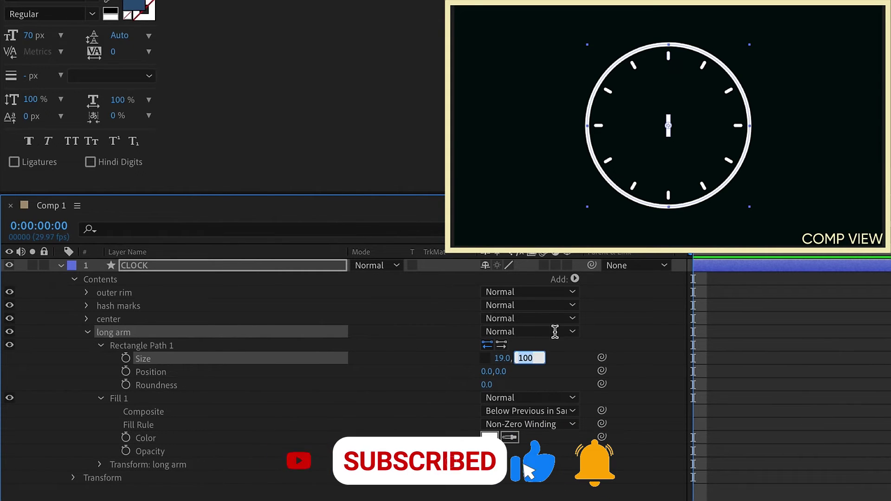
text(260)
key(Return)
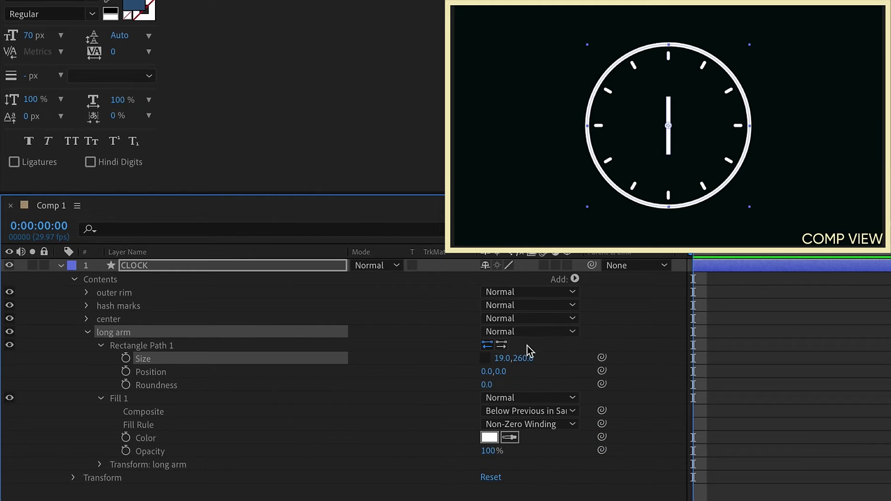
click(500, 358)
text(20)
key(Return)
Step: Round the long arm to 59, offset it to 0,-130, and test its pivot by rotating
drag(487, 386, 844, 423)
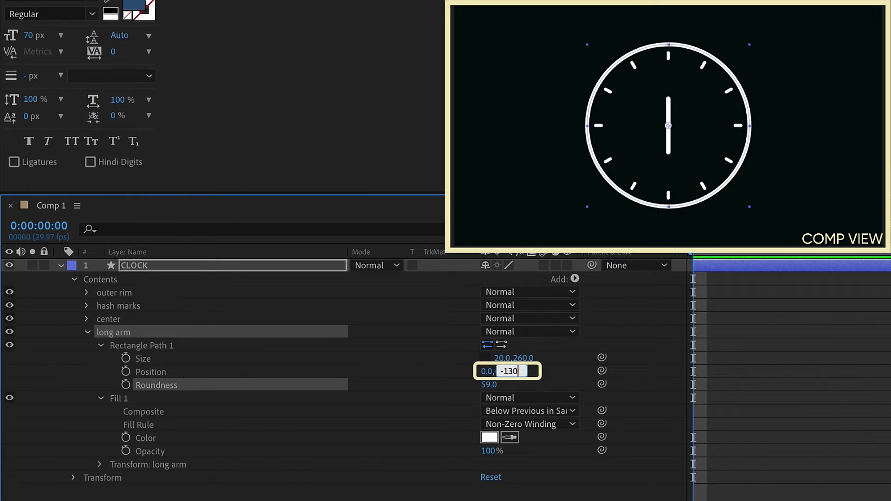
key(Return)
click(100, 464)
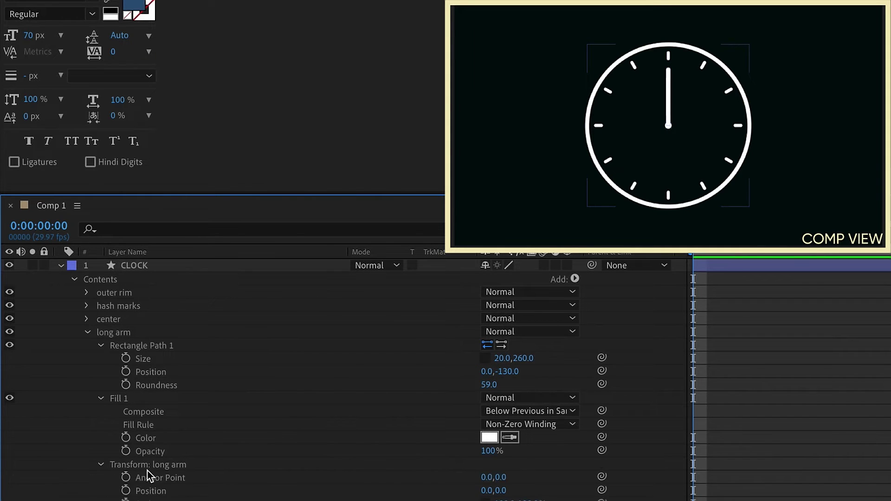
scroll(148, 476, down, 3)
drag(497, 500, 583, 478)
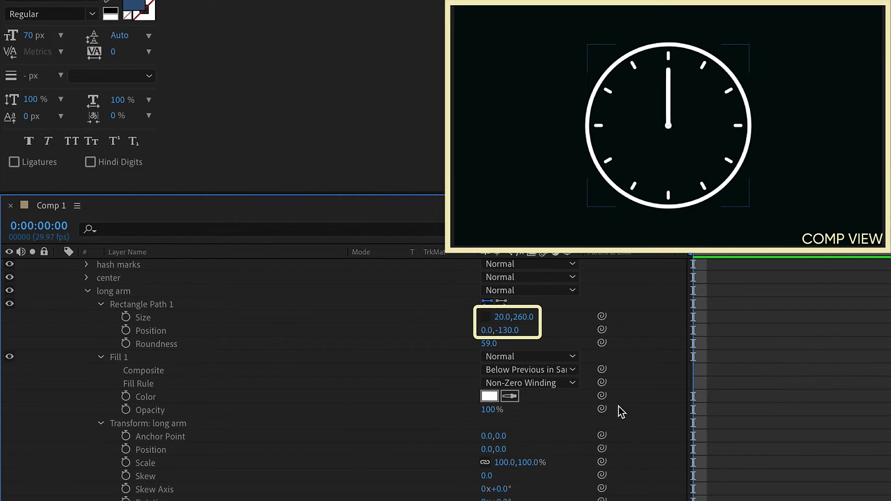
click(111, 292)
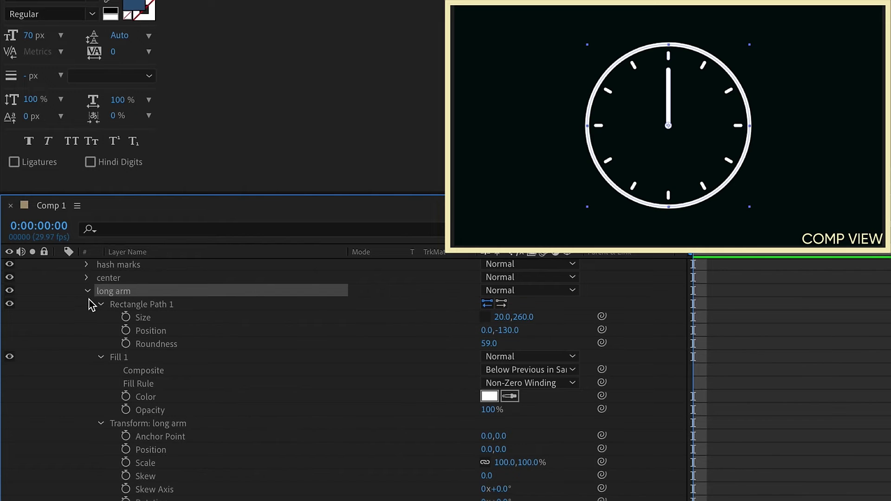
Step: Duplicate the long arm group and rename the copy 'short arm'
click(86, 291)
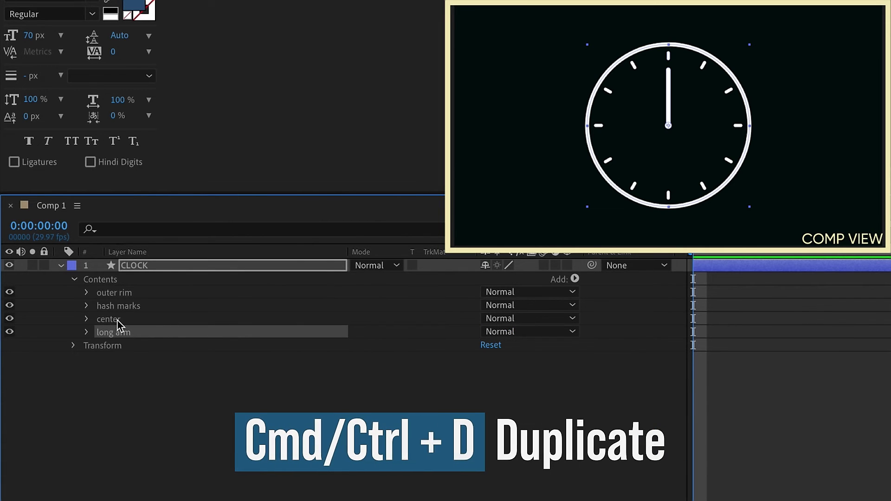
key(ctrl+d)
key(Return)
text(short arm)
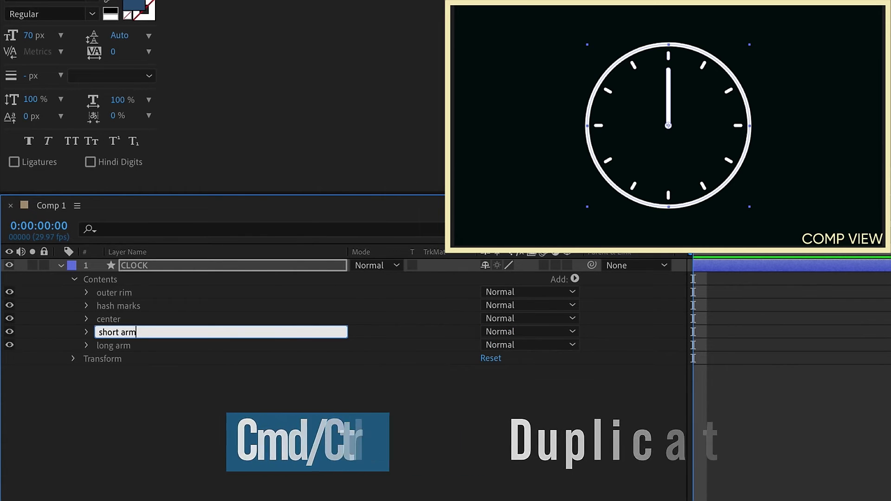
Step: Set the short arm rectangle to 20 by 200 at position 0,-100
click(86, 333)
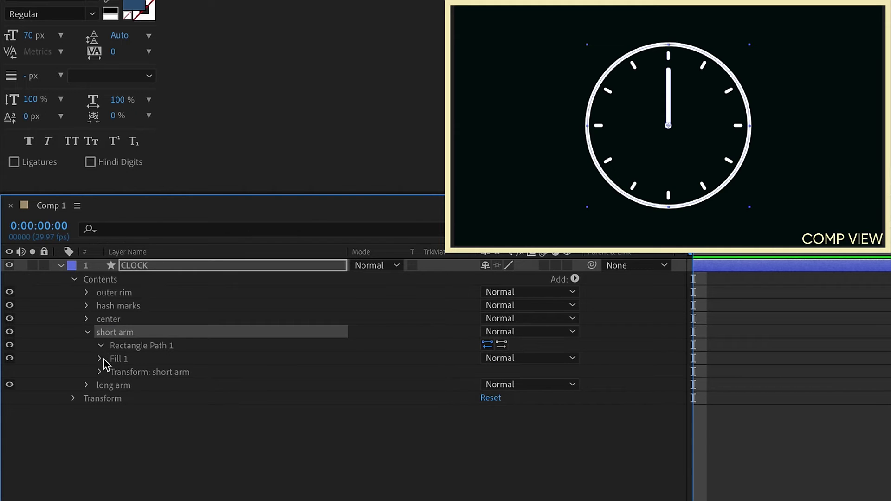
click(100, 346)
click(525, 358)
text(200)
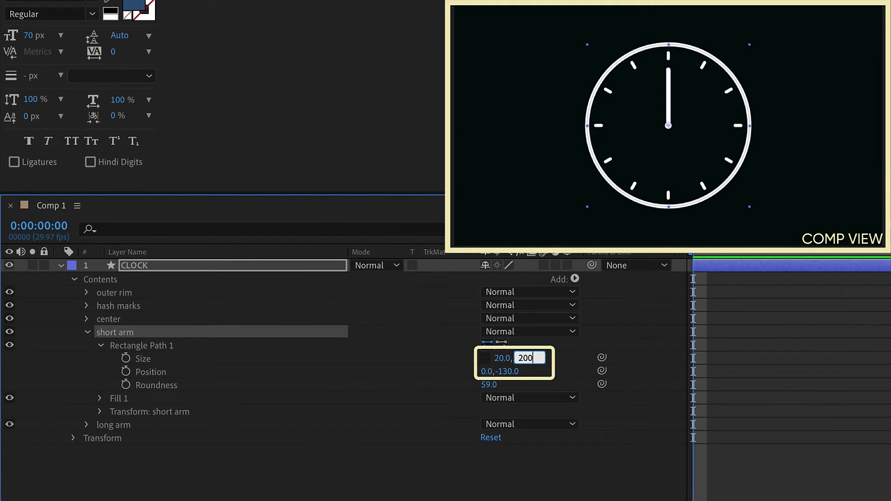
click(508, 372)
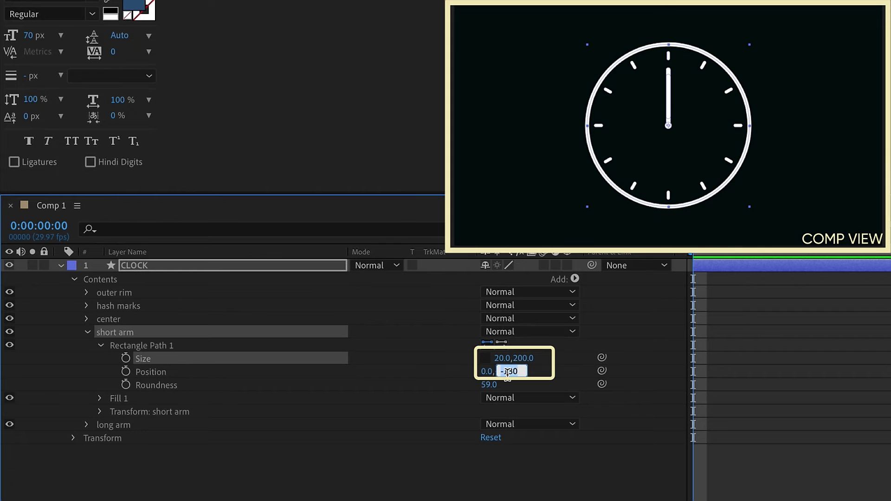
text(-10)
key(Return)
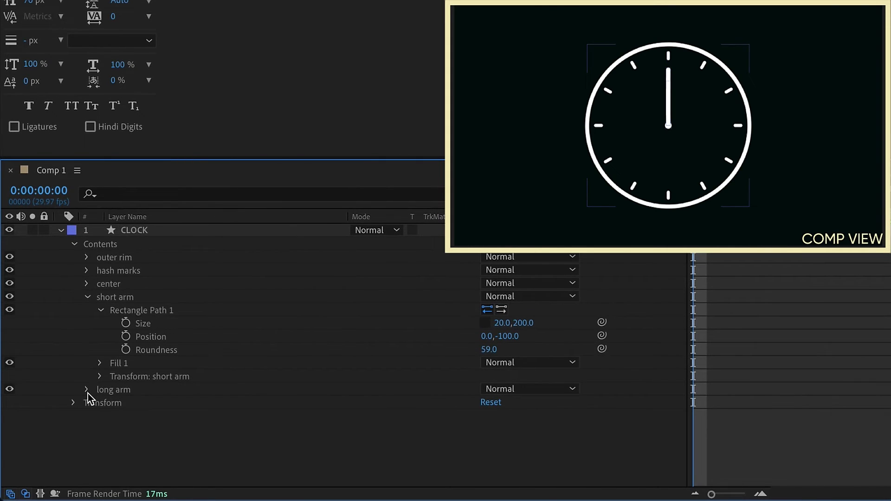
ctrl+click(86, 390)
scroll(145, 404, down, 3)
Step: Give the long arm rotation the expression time*250 and preview the sweep
alt+click(125, 468)
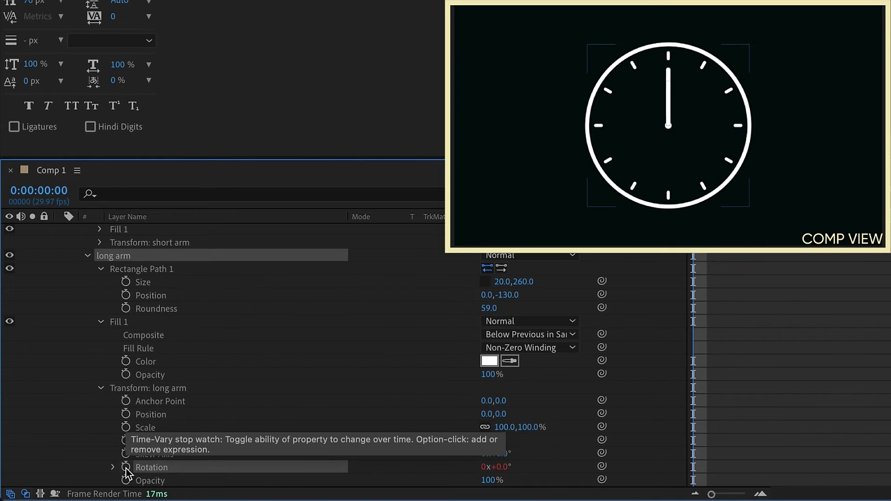
text(time*250)
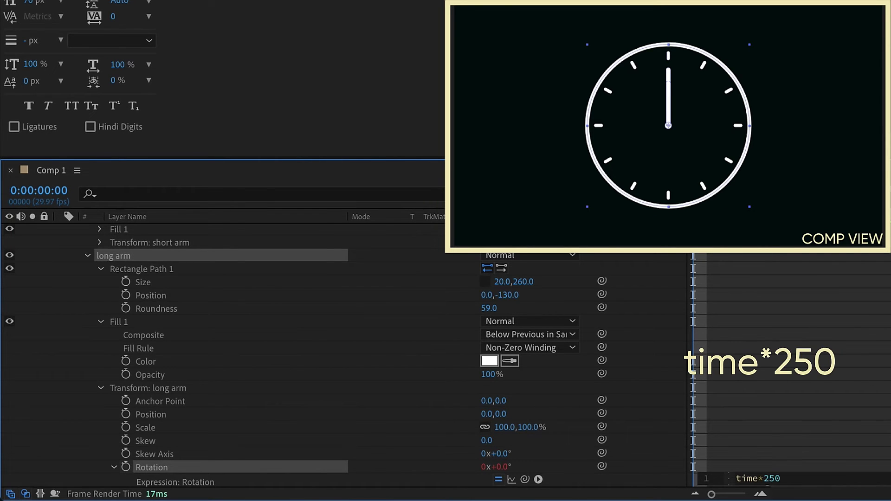
key(KP_Enter)
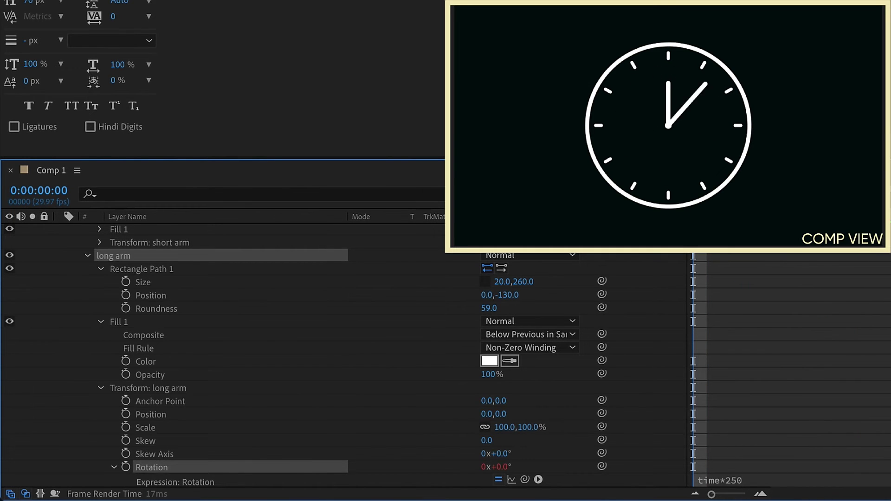
key(space)
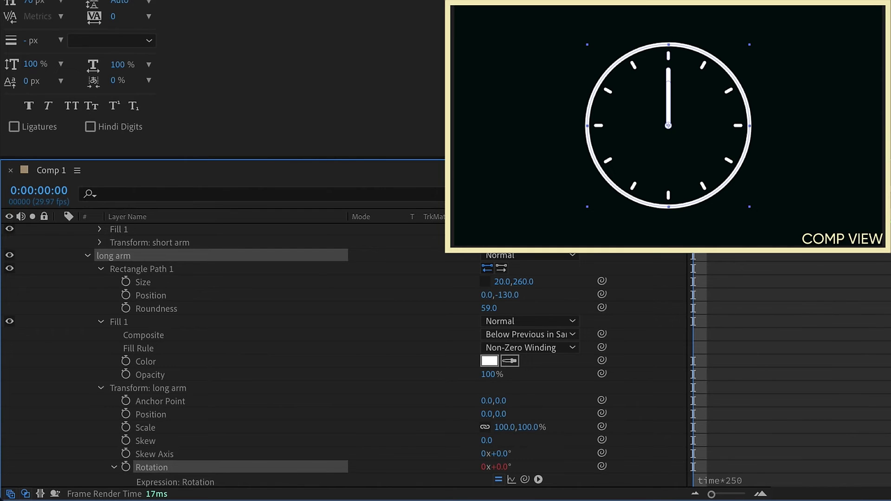
scroll(104, 255, up, 3)
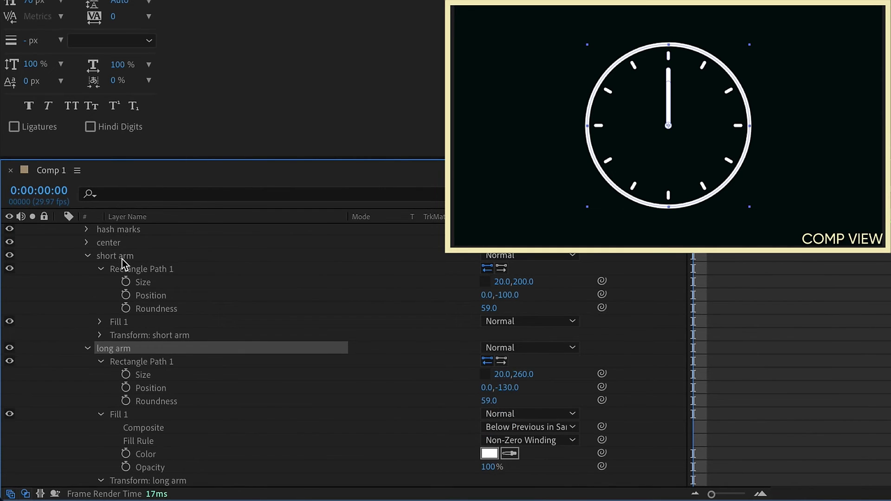
Step: Pick-whip the short arm's Rotation to the long arm's Rotation and append /12 to the expression
click(122, 258)
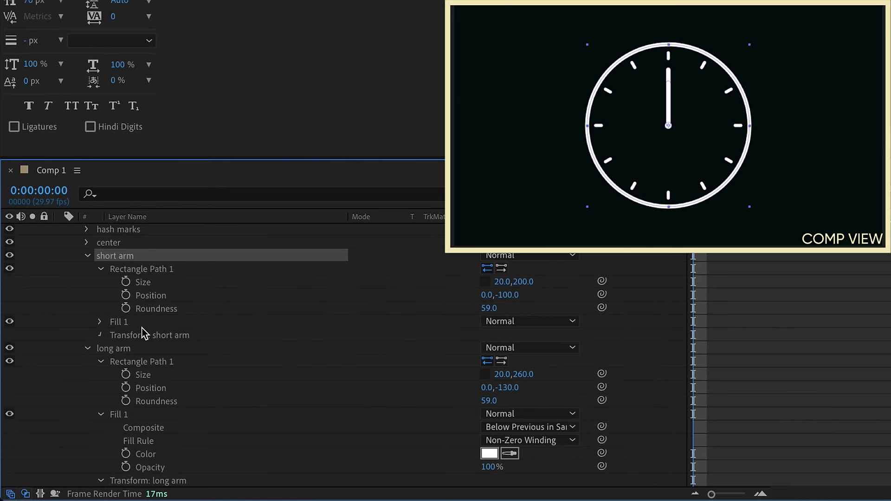
scroll(175, 342, down, 7)
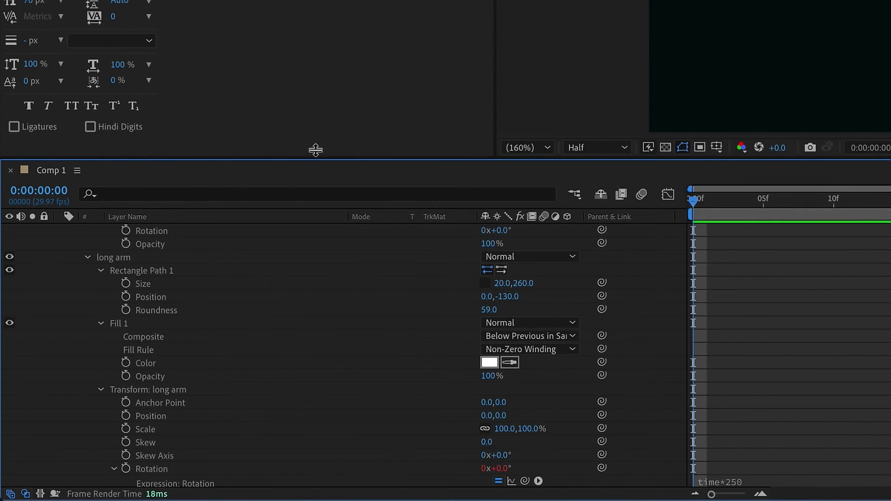
drag(315, 149, 318, 0)
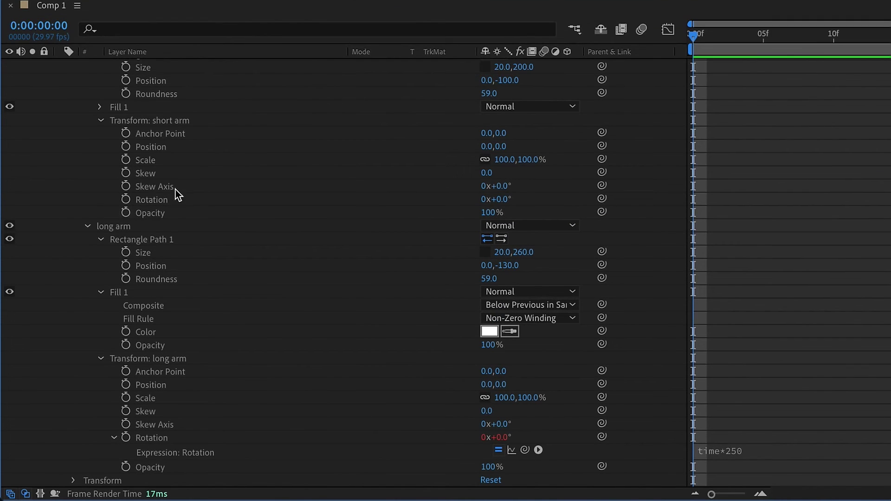
drag(602, 199, 179, 439)
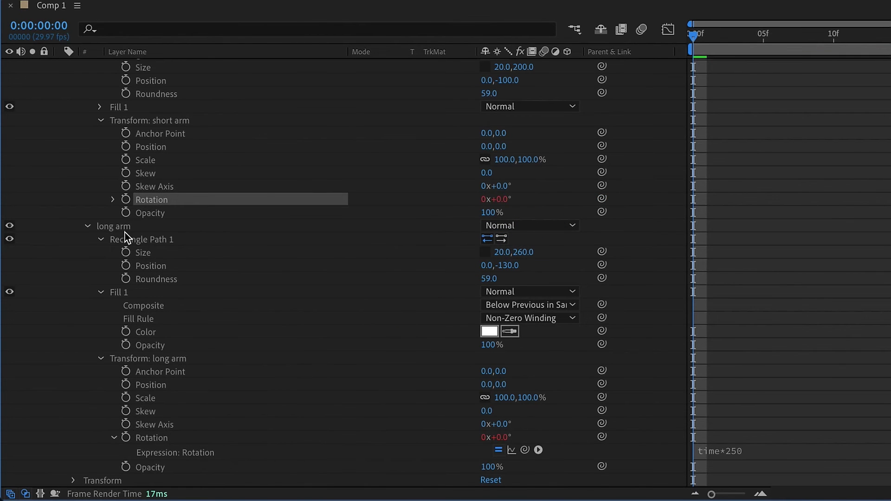
click(112, 199)
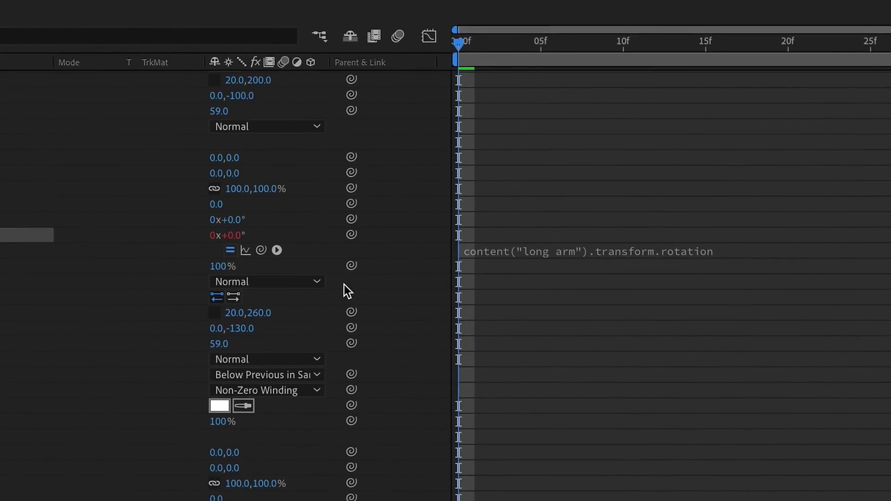
click(733, 251)
click(790, 252)
text(/12)
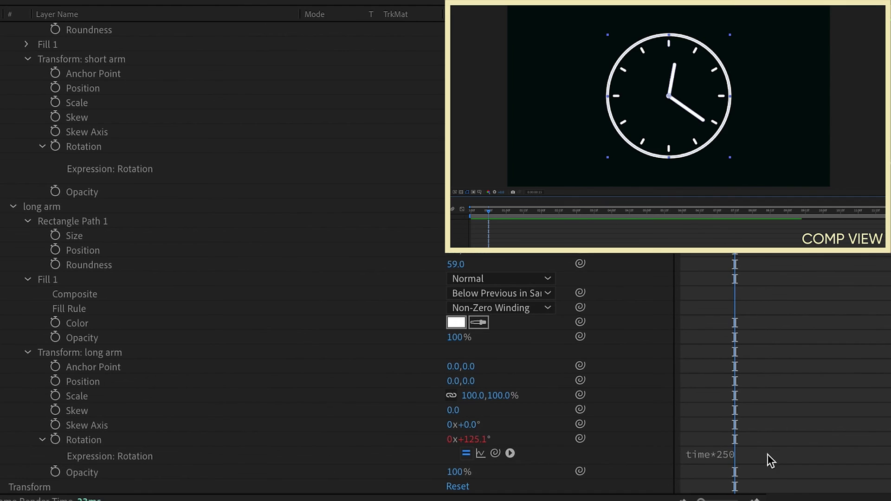
Step: Change the long arm's rotation expression from time*250 to time*500
click(753, 451)
click(784, 455)
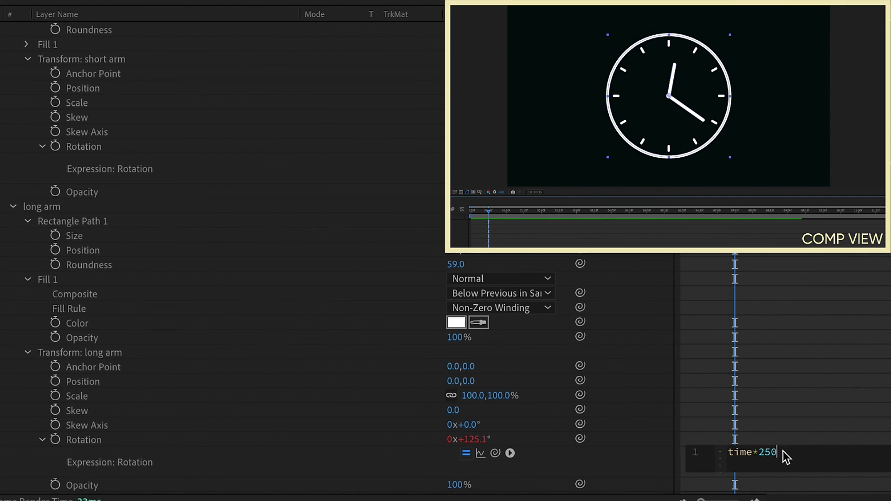
key(BackSpace)
key(BackSpace)
key(BackSpace)
text(500)
click(660, 374)
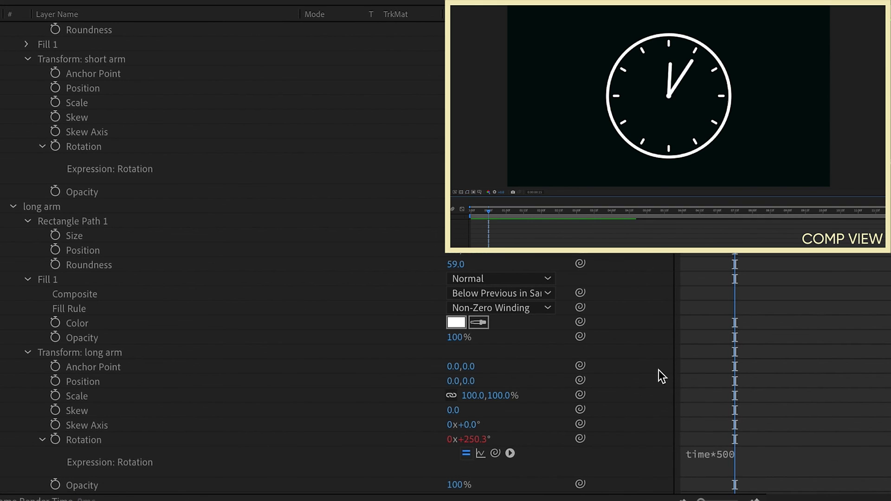